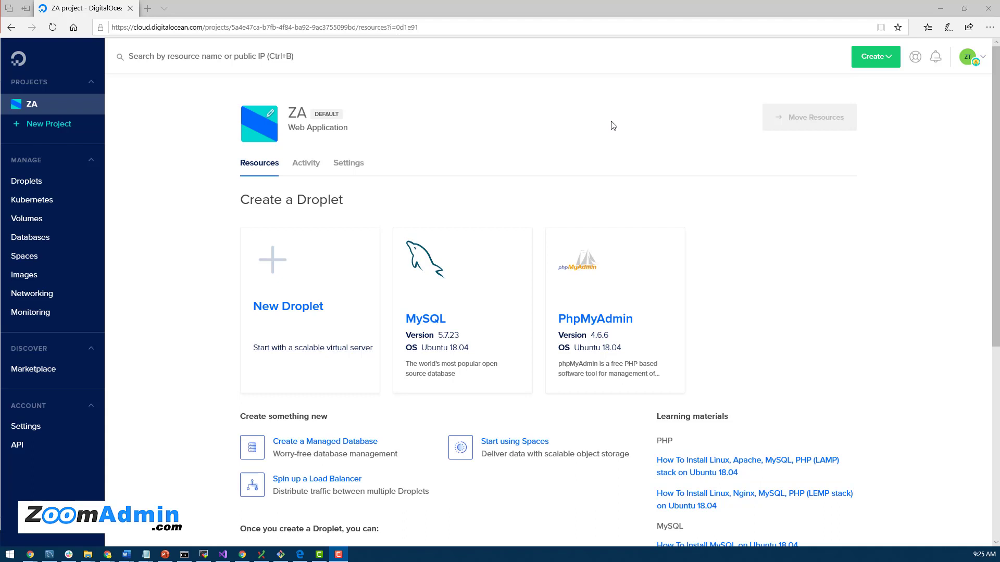
Step: Start a new droplet and pick the $5/mo Basic plan (1 GB, 1 CPU, 25 GB SSD)
left_click(884, 63)
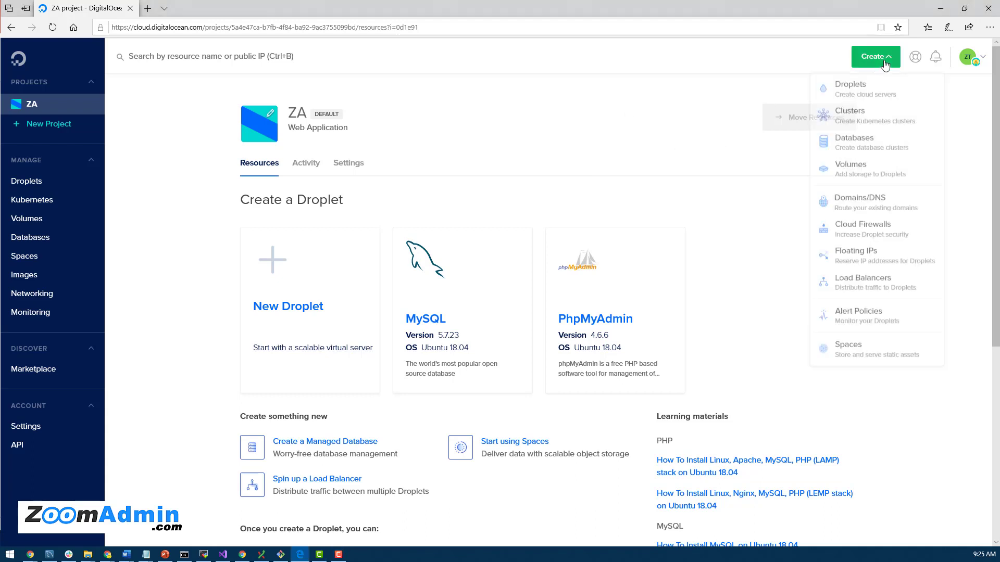
left_click(860, 96)
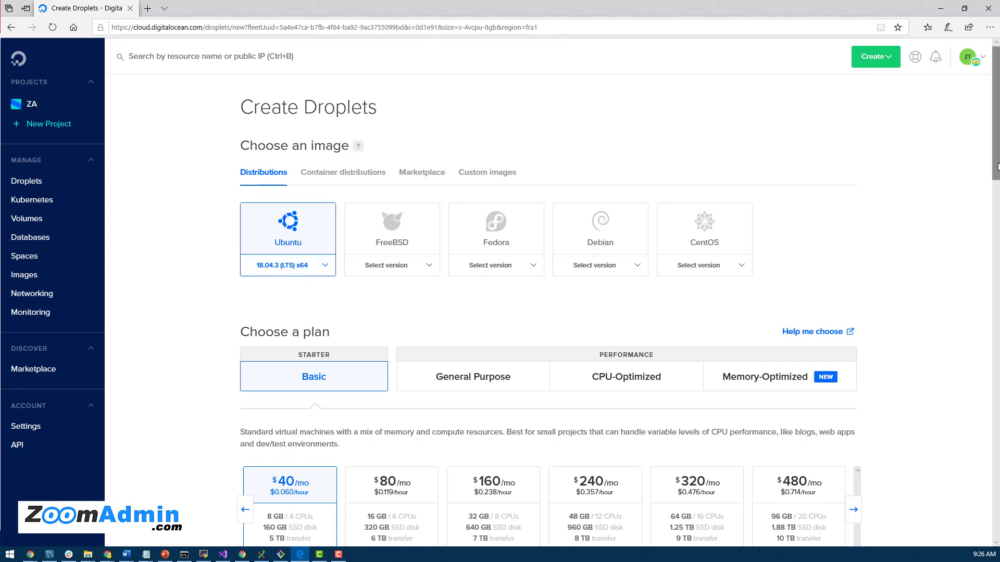
scroll(333, 259, "down", 5)
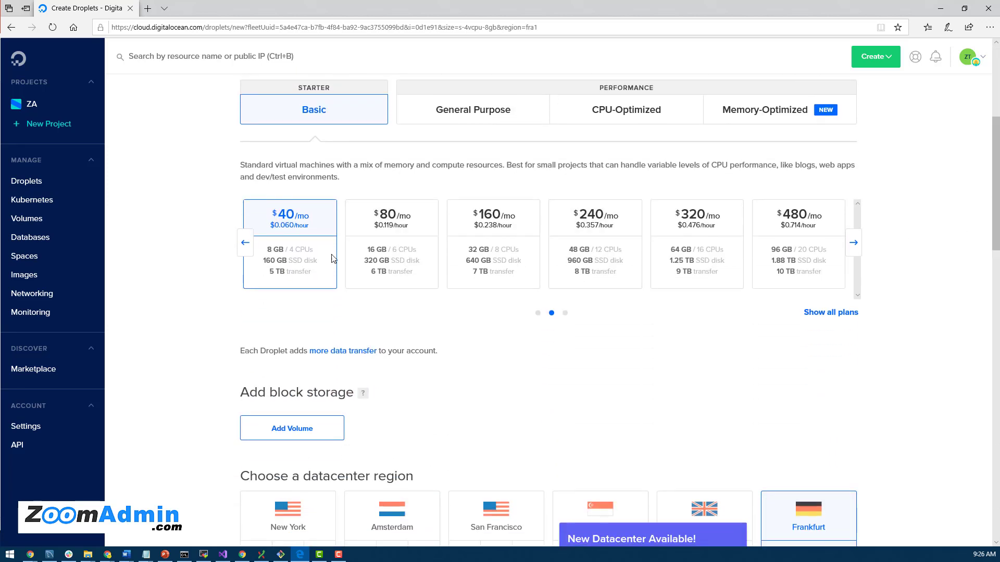
left_click(245, 250)
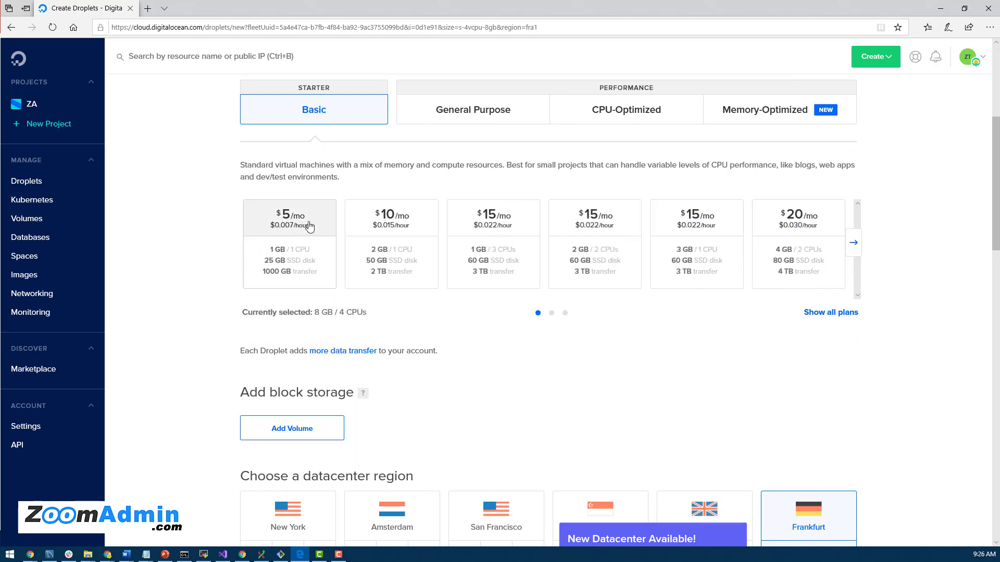
left_click(309, 225)
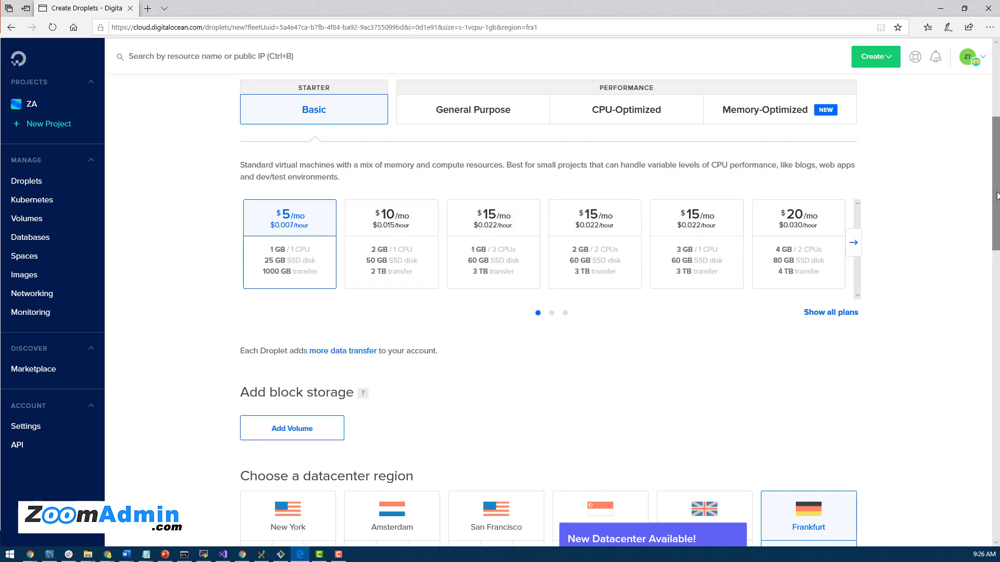
Step: Dismiss the new datacenter notice and set the droplet region to San Francisco 3
left_click_drag(996, 196, 978, 293)
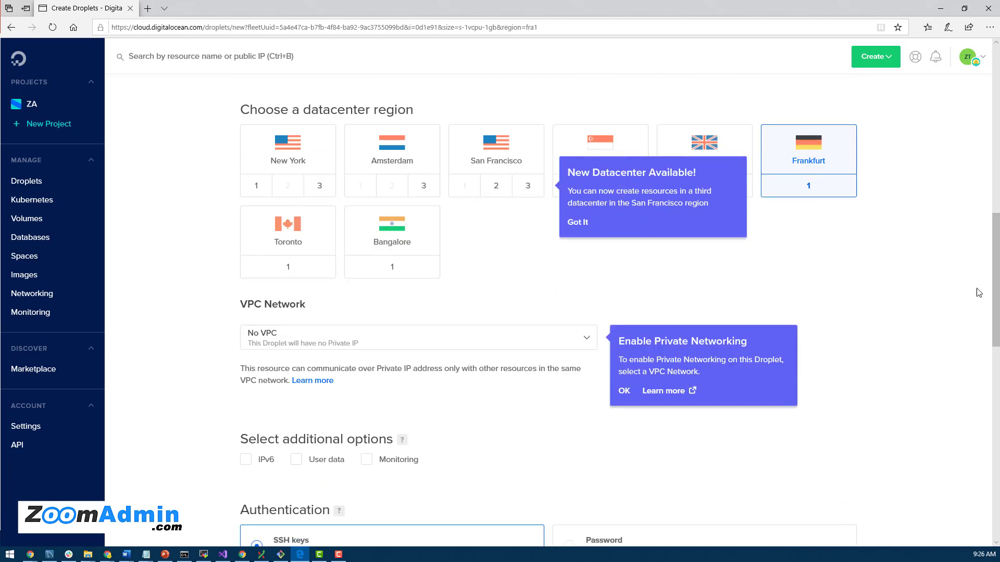
left_click(578, 222)
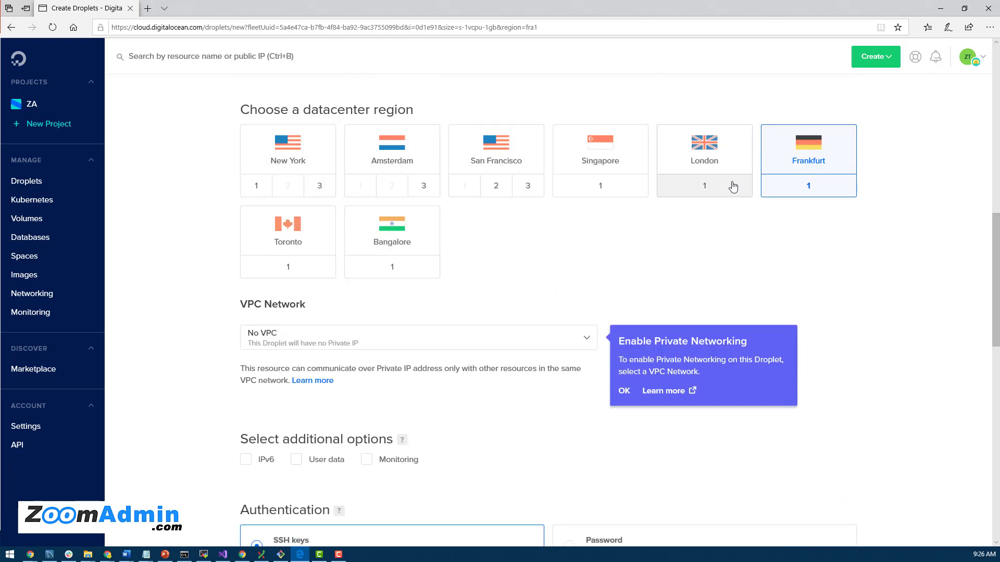
left_click(495, 148)
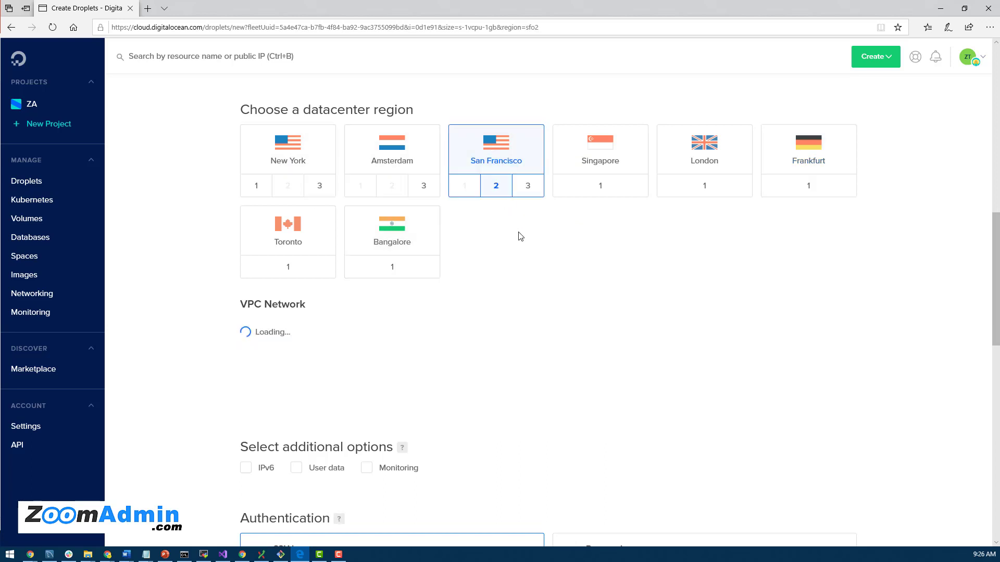
left_click(528, 187)
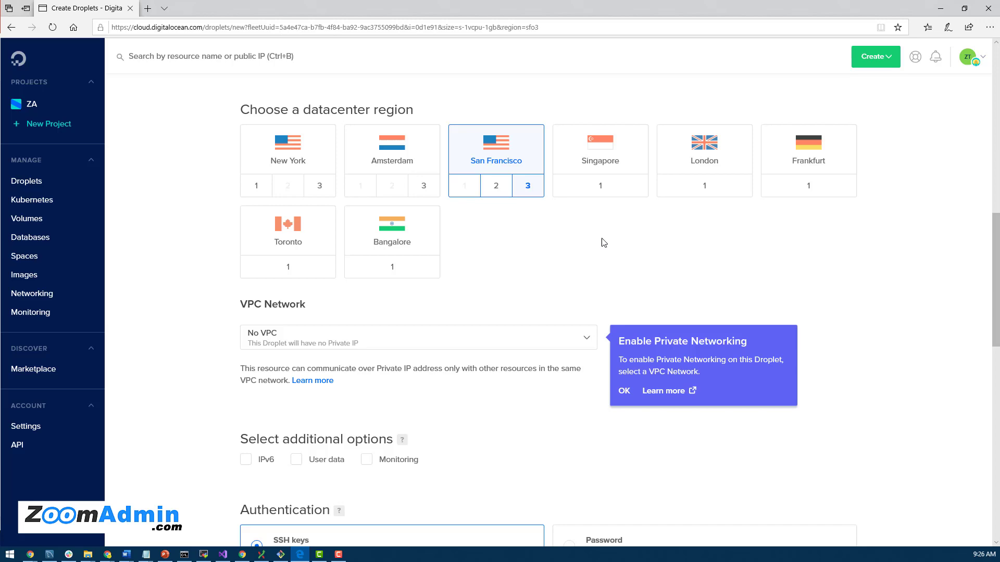
scroll(750, 282, "down", 5)
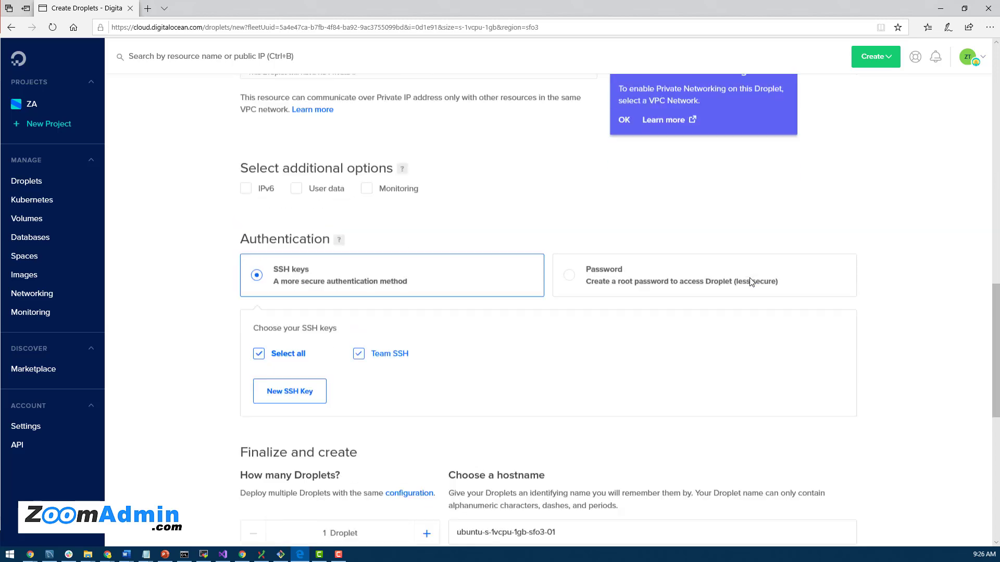
scroll(750, 282, "up", 2)
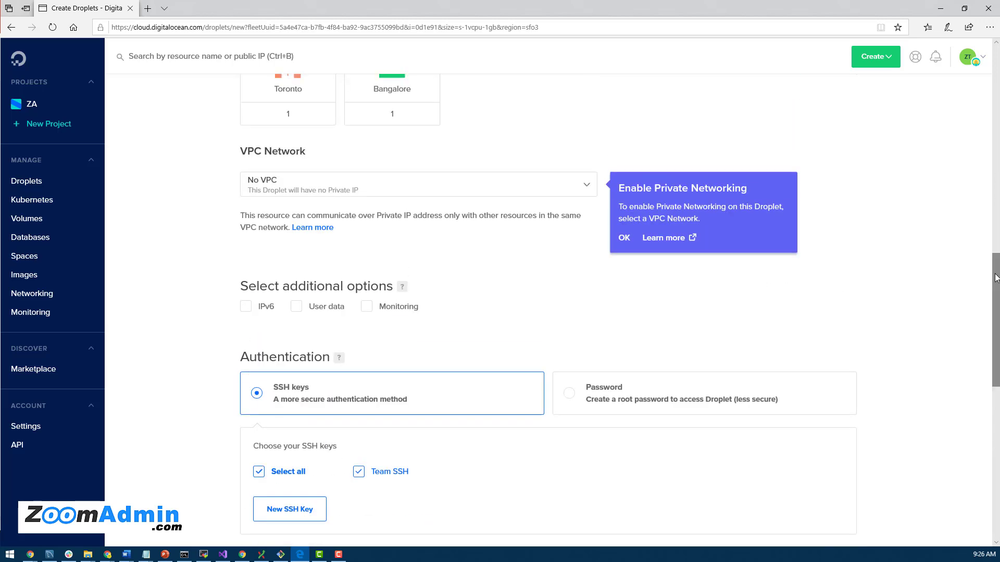
left_click_drag(995, 277, 961, 332)
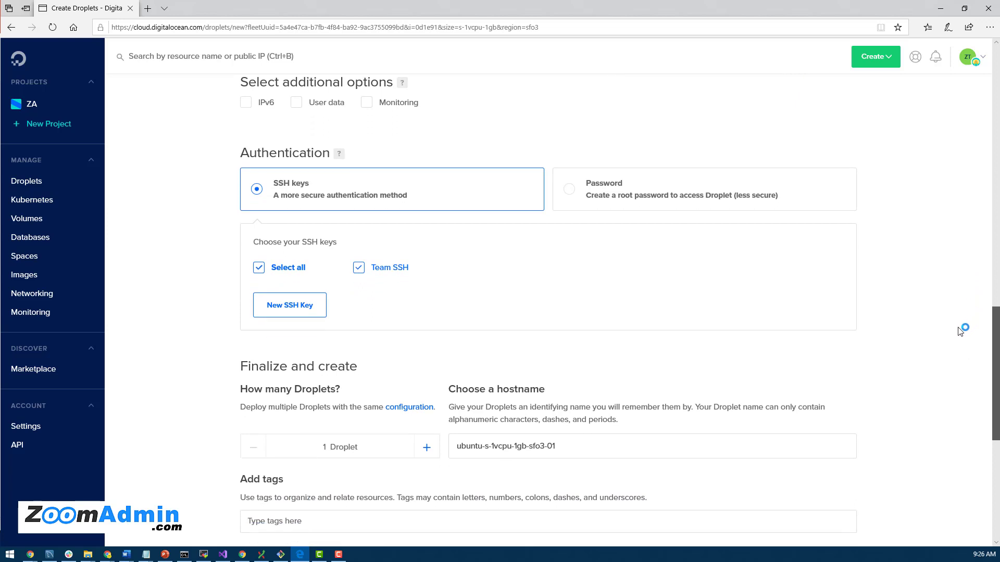
Step: Switch to password authentication and paste the root password copied from Notepad
left_click(569, 195)
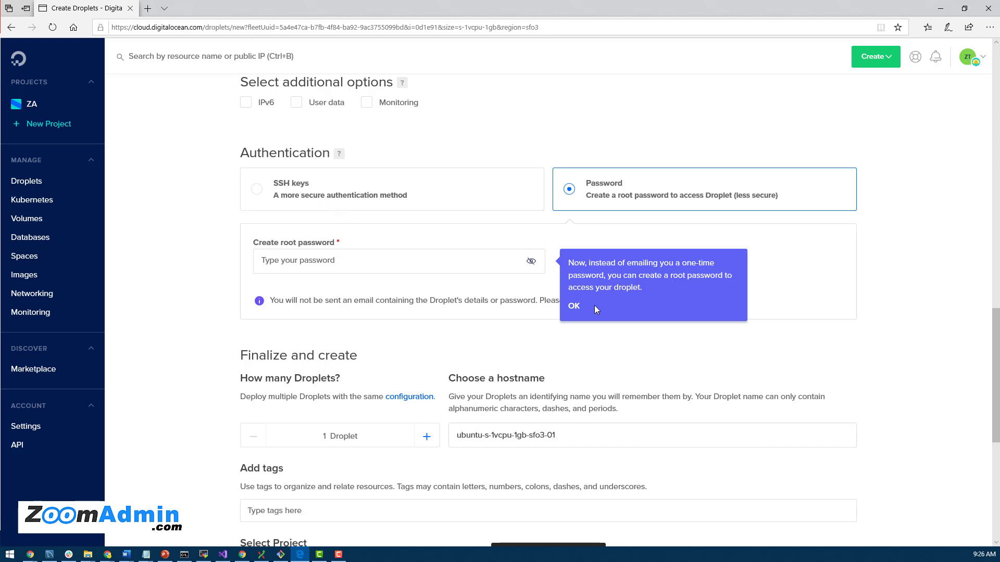
left_click(575, 308)
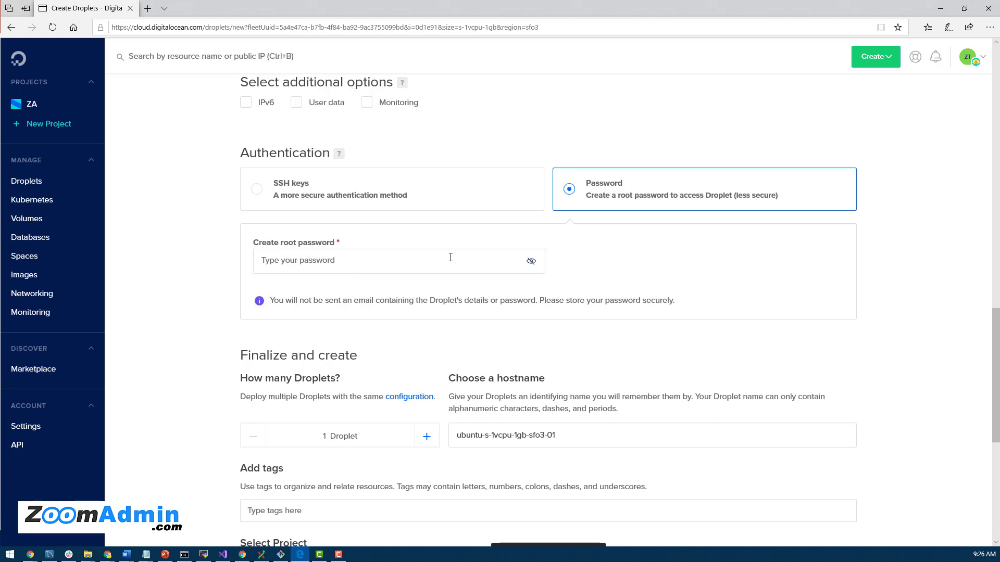
left_click(363, 261)
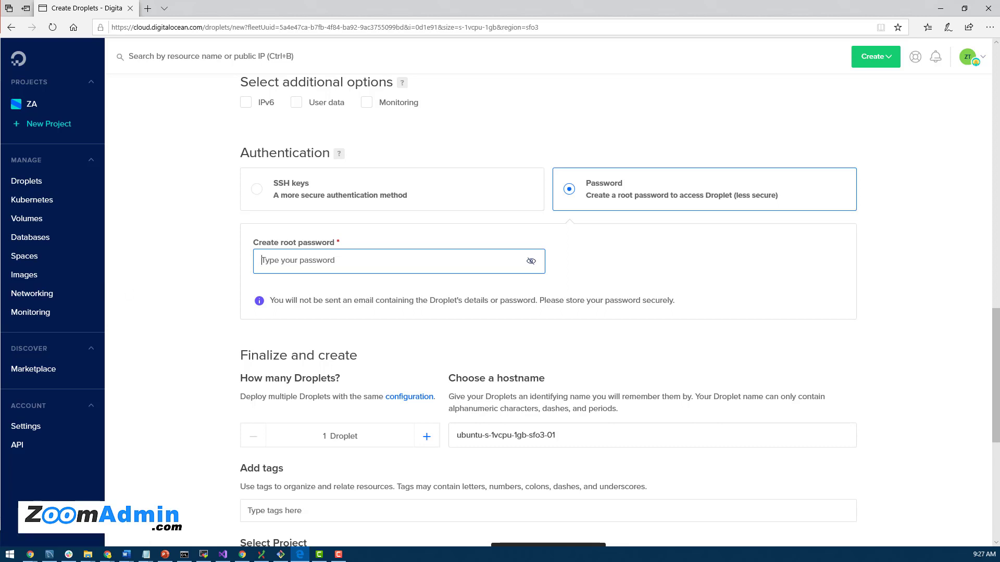
key("alt+Tab")
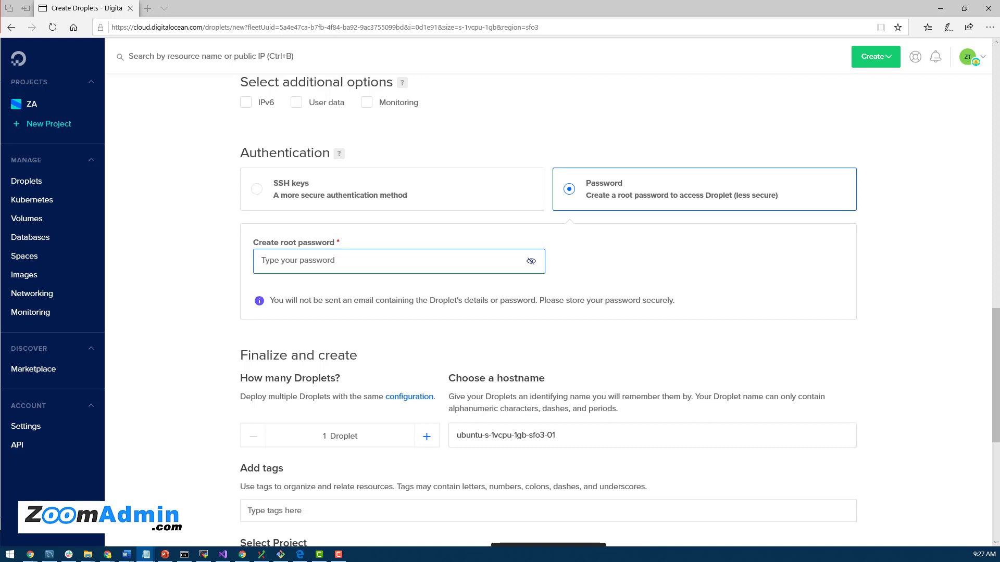
left_click(367, 268)
key("ctrl+v")
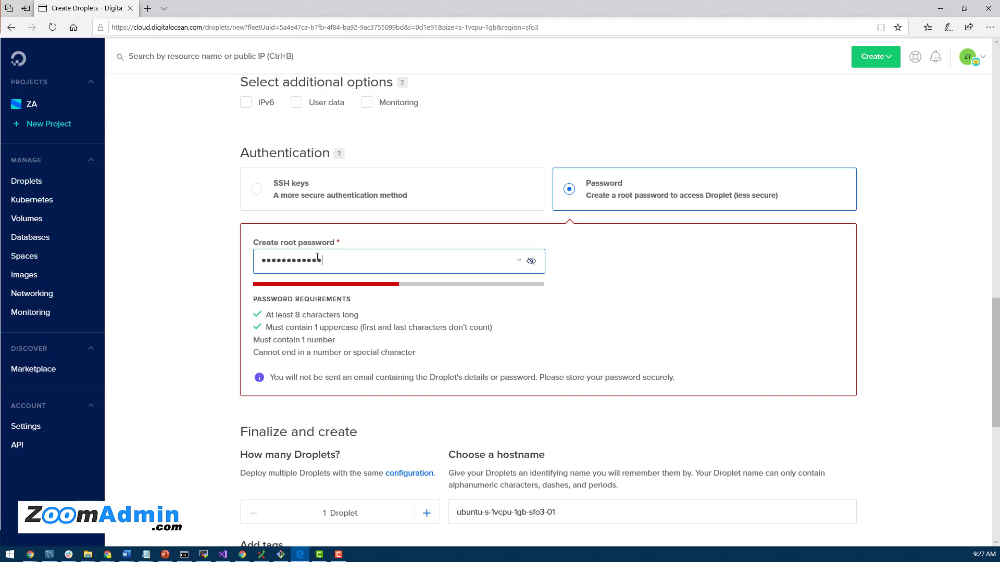
scroll(495, 320, "down", 4)
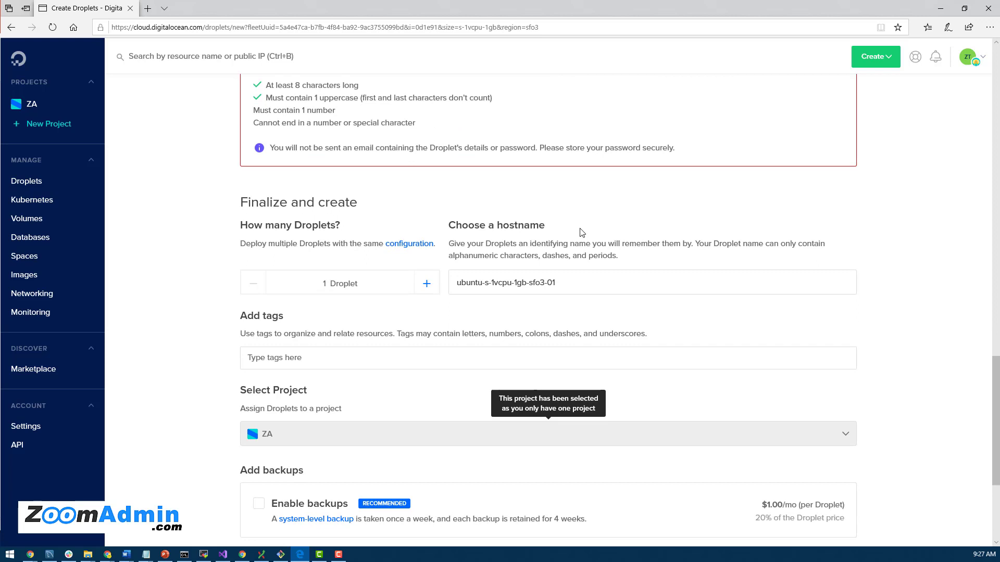
Step: Replace the default hostname ubuntu-s-1vcpu-1gb-sfo3-01 with server1
triple_click(495, 287)
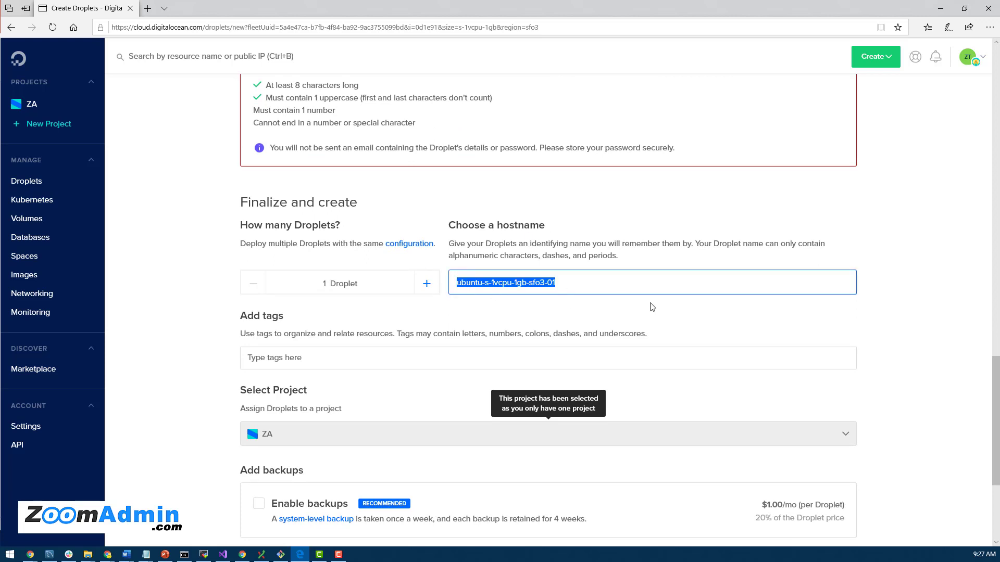
type("serve")
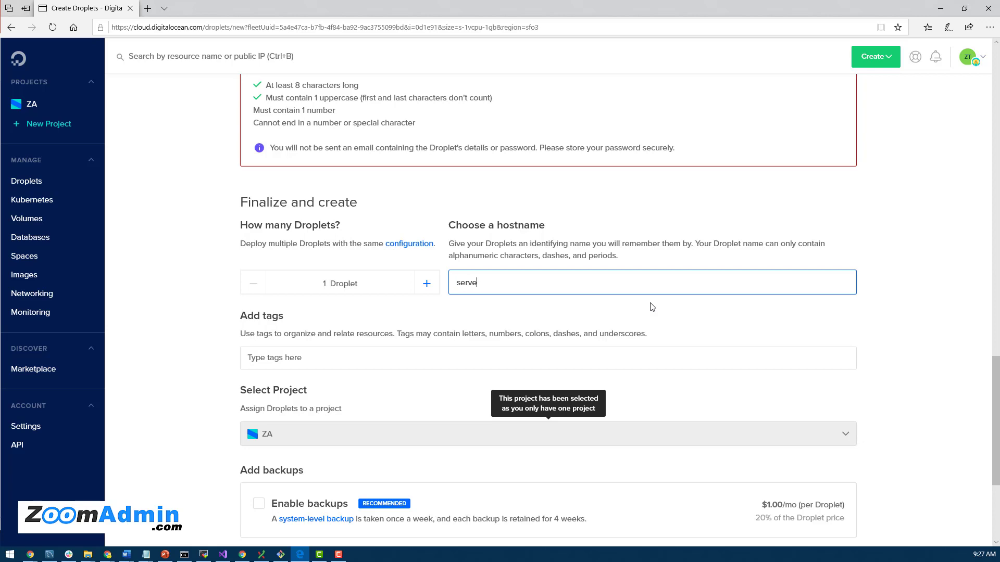
type("r1")
scroll(727, 401, "down", 4)
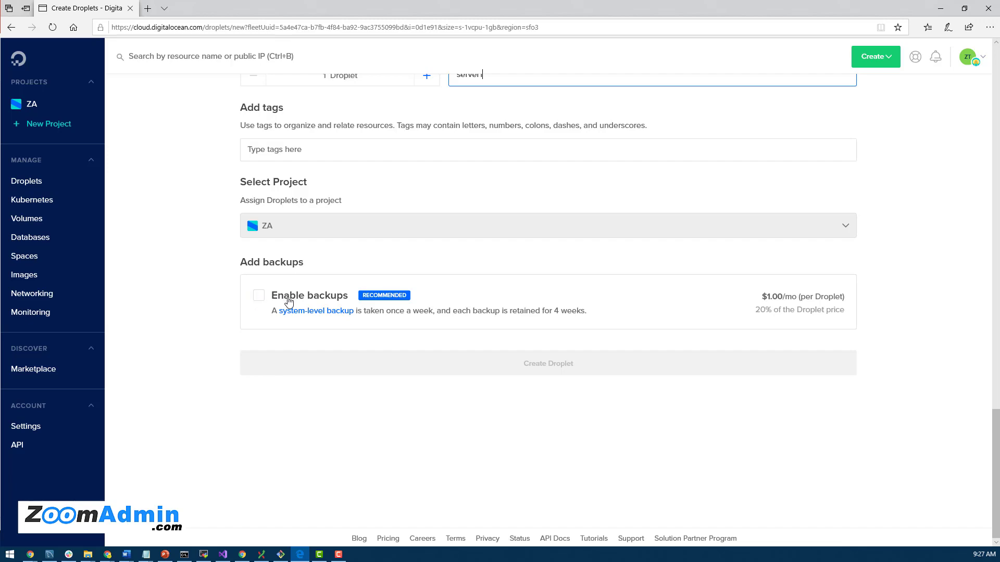
scroll(538, 335, "up", 4)
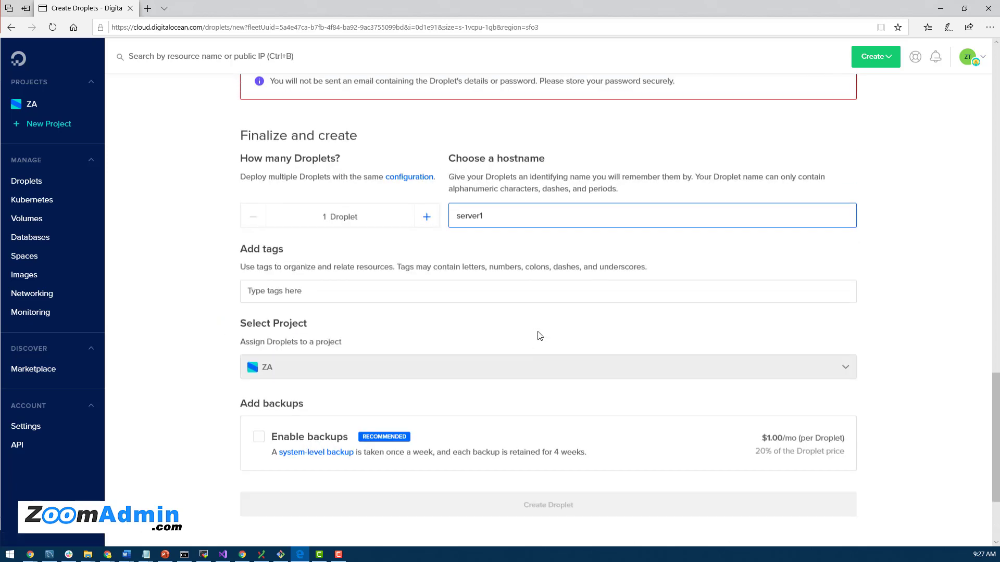
scroll(538, 335, "down", 3)
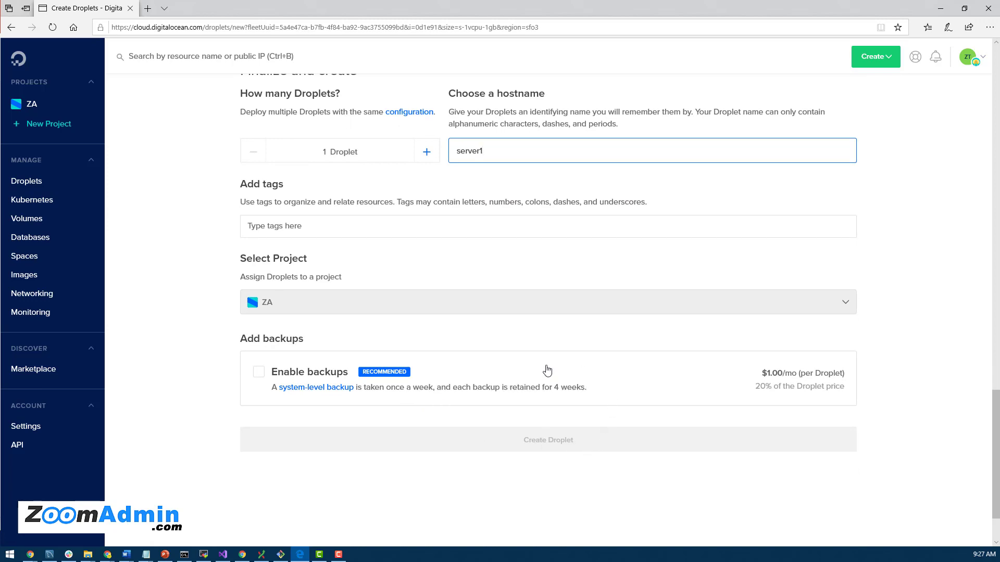
Step: Paste a new root password from Notepad over the existing one
left_click(621, 276)
scroll(621, 276, "up", 3)
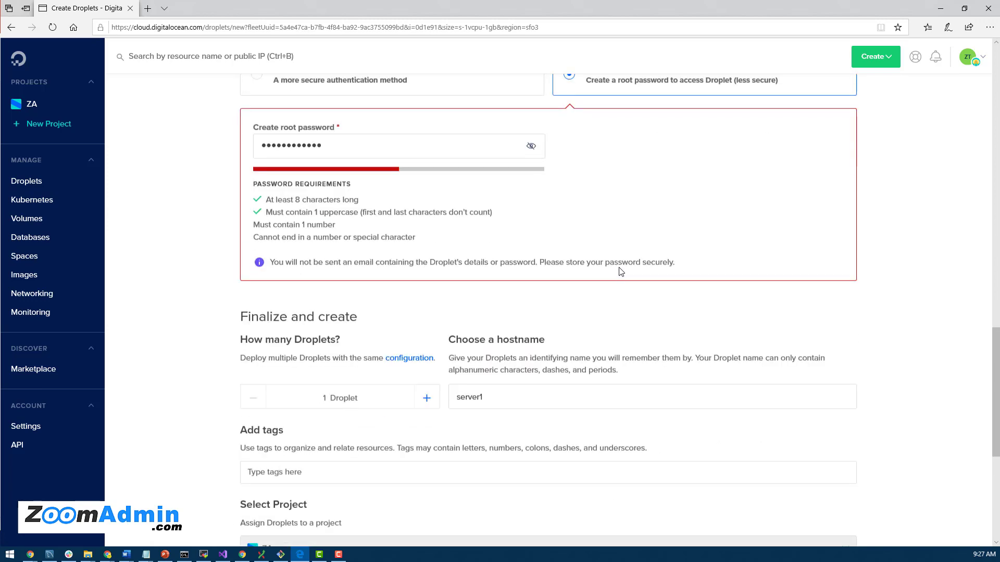
scroll(620, 270, "up", 2)
scroll(620, 271, "up", 4)
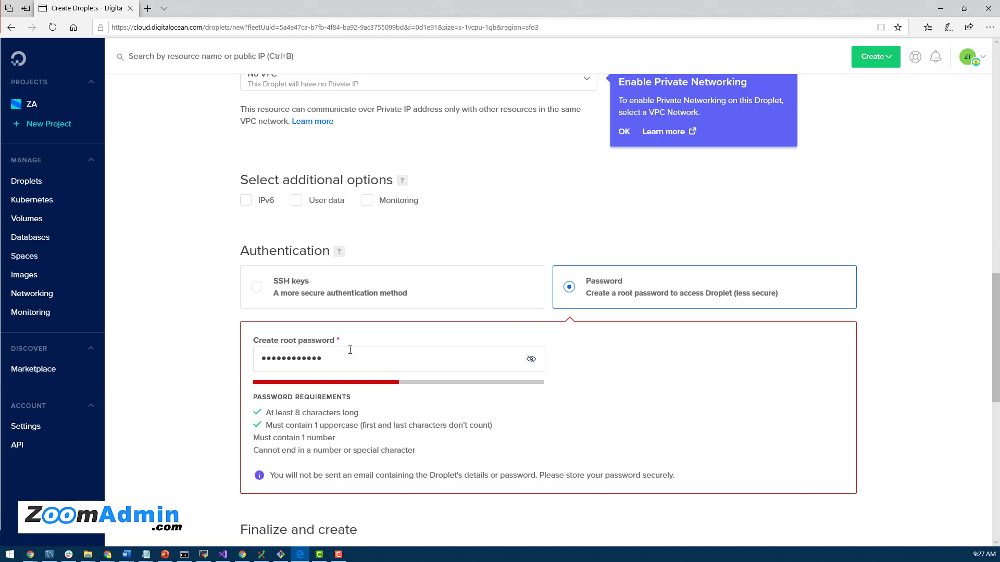
key("alt+Tab")
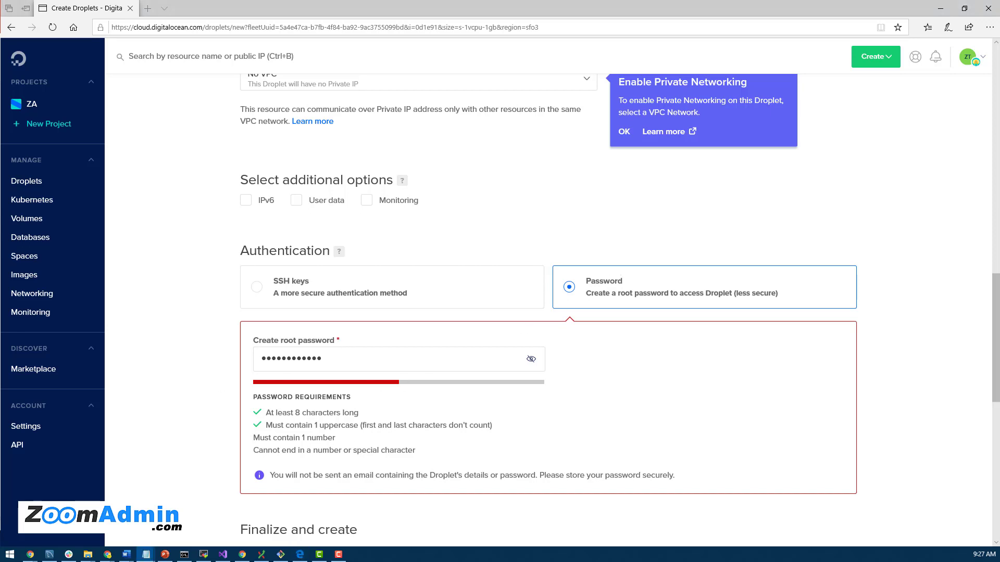
key("alt+Tab")
key("ctrl+a")
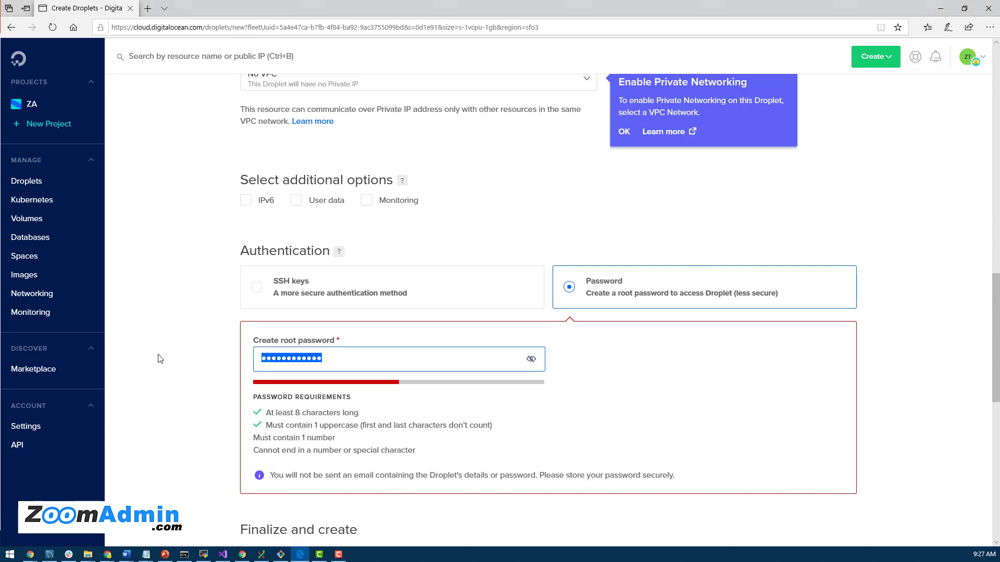
key("ctrl+v")
scroll(783, 441, "down", 10)
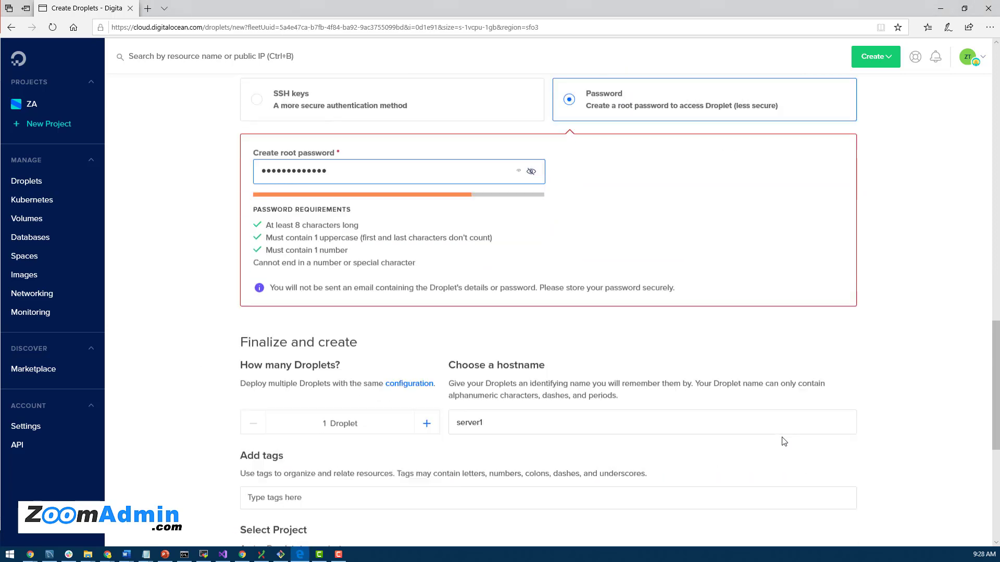
scroll(783, 441, "up", 6)
scroll(784, 441, "up", 3)
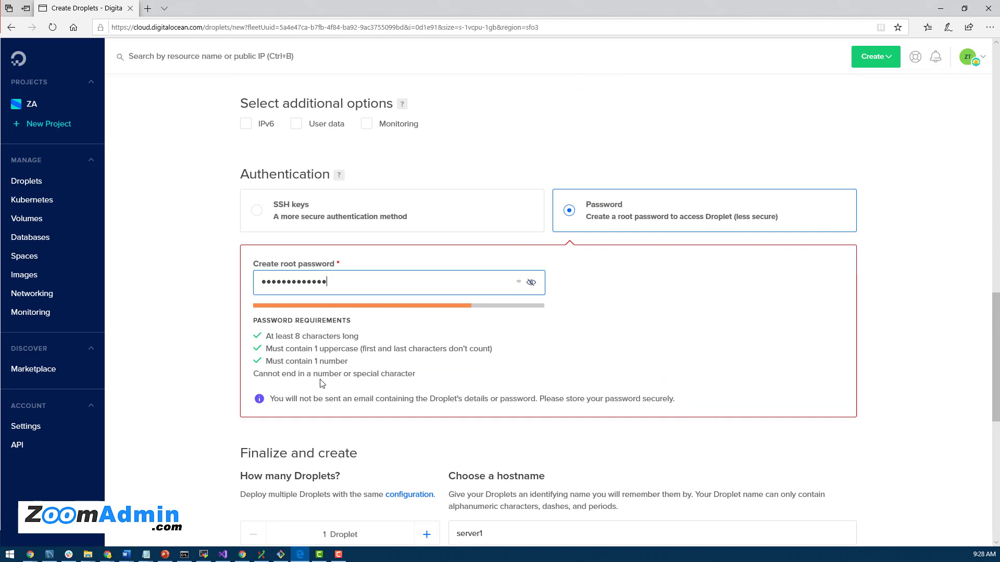
Step: Paste a stronger password from Notepad until all four requirements show green
key("alt+Tab")
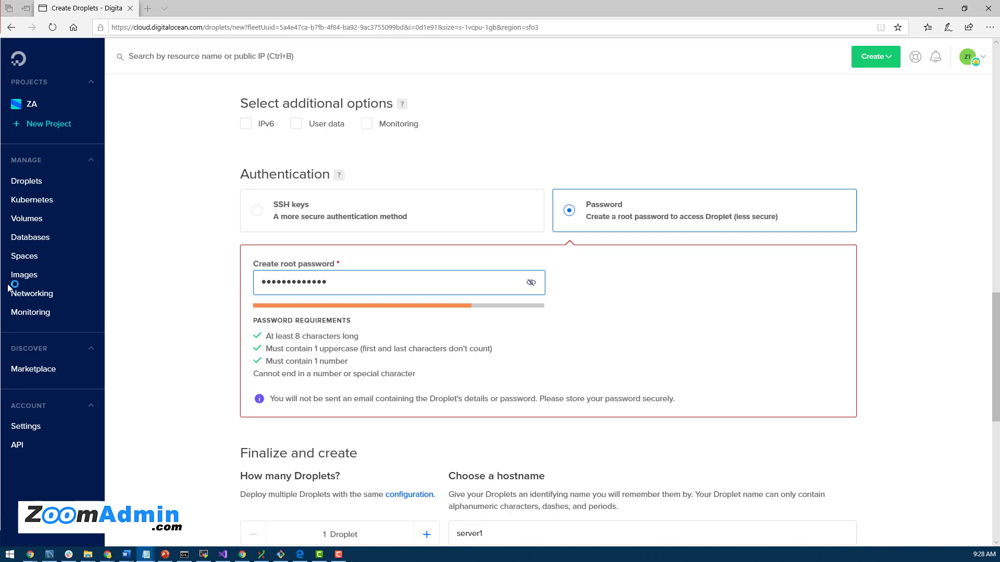
left_click(429, 285)
key("ctrl+a")
left_click(428, 288)
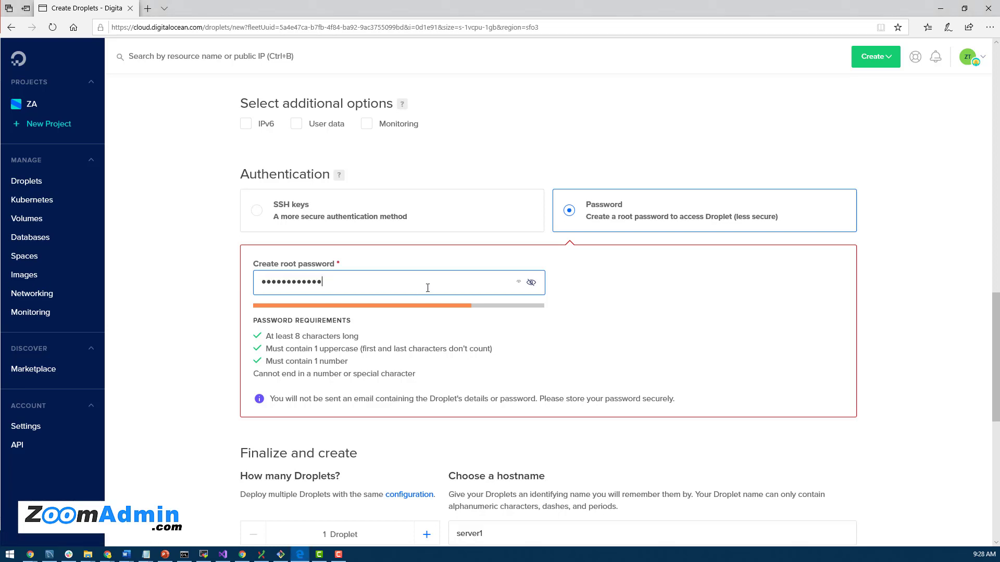
left_click(516, 354)
left_click(355, 275)
key("alt+Tab")
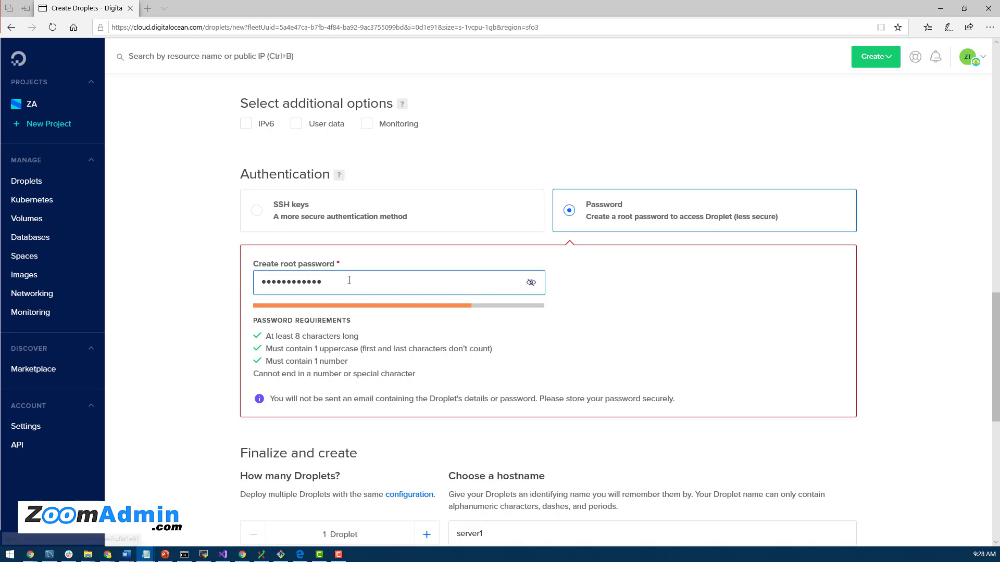
key("alt+Tab")
key("ctrl+a")
key("ctrl+v")
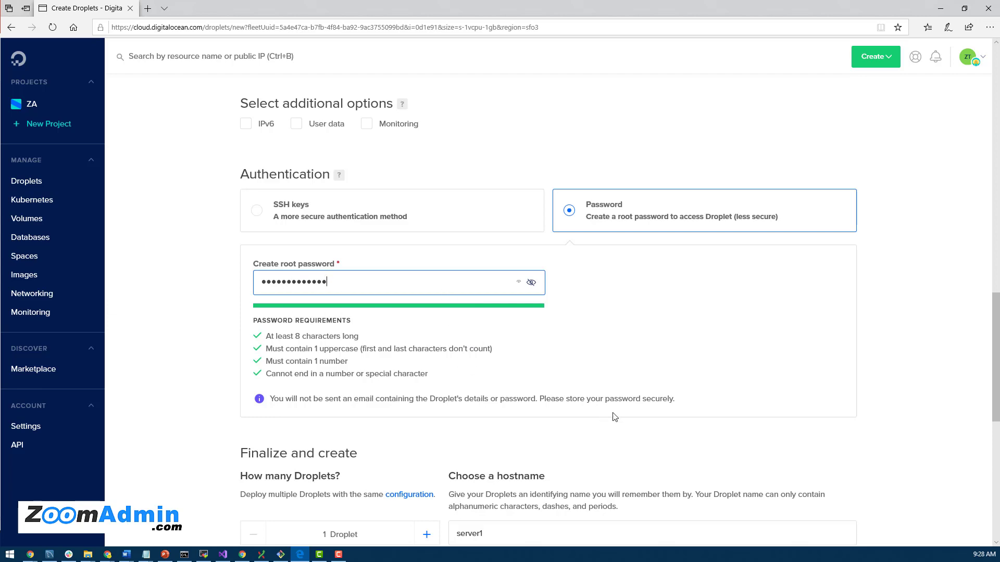
scroll(716, 427, "up", 12)
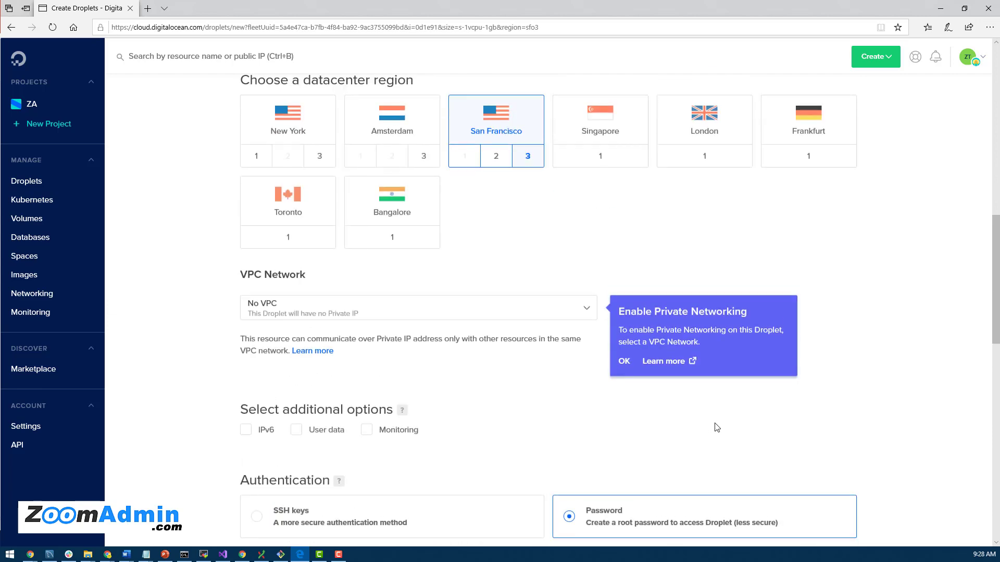
scroll(716, 427, "up", 7)
scroll(713, 424, "down", 15)
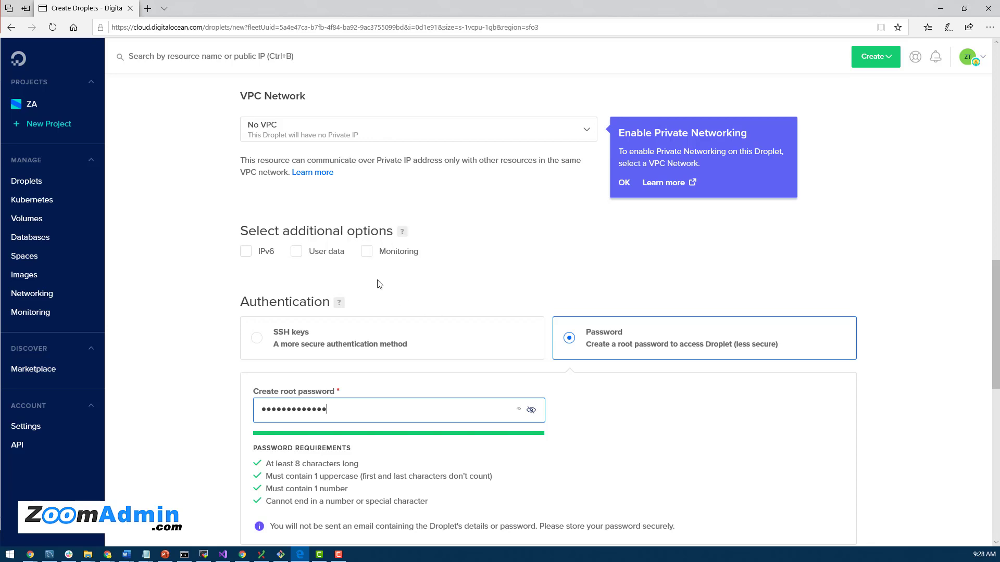
scroll(891, 491, "down", 4)
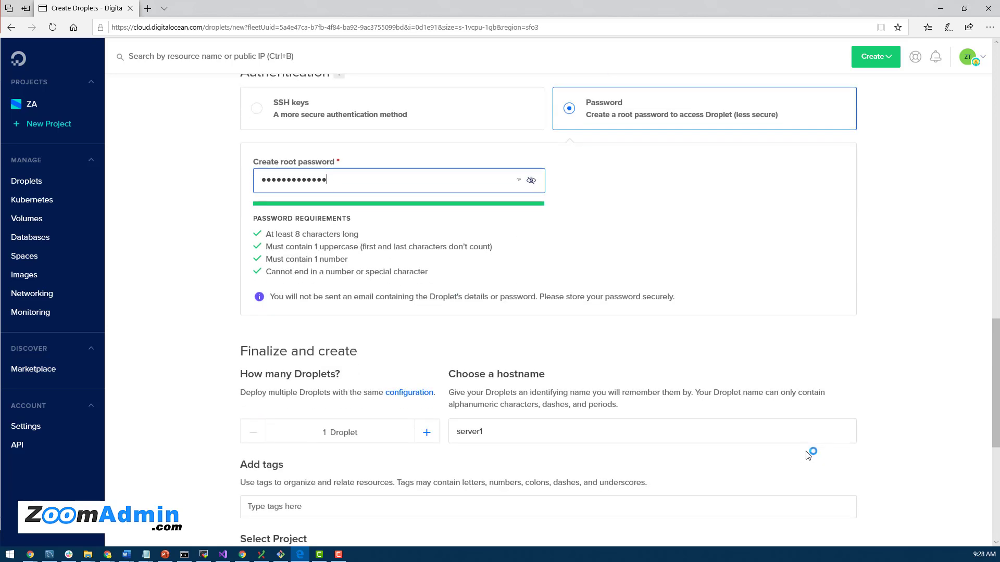
Step: Submit the server1 droplet for creation with Create Droplet
scroll(805, 456, "up", 5)
scroll(806, 456, "up", 15)
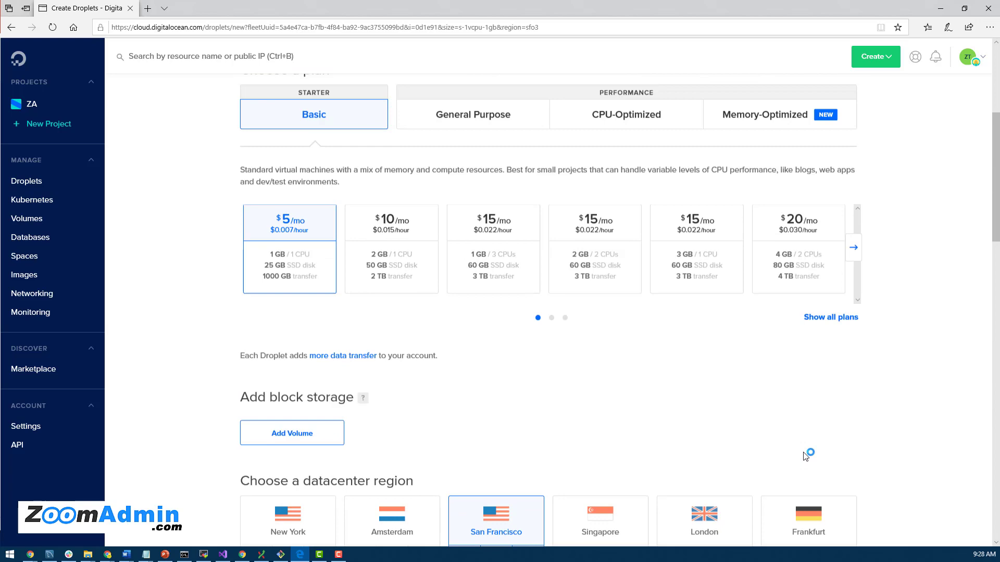
scroll(805, 456, "down", 20)
scroll(805, 456, "down", 8)
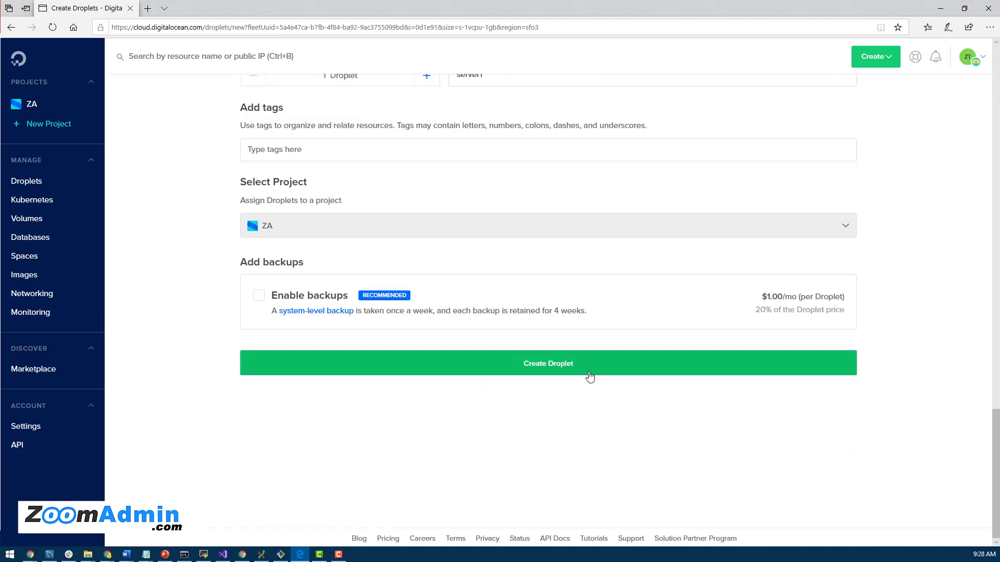
left_click(565, 363)
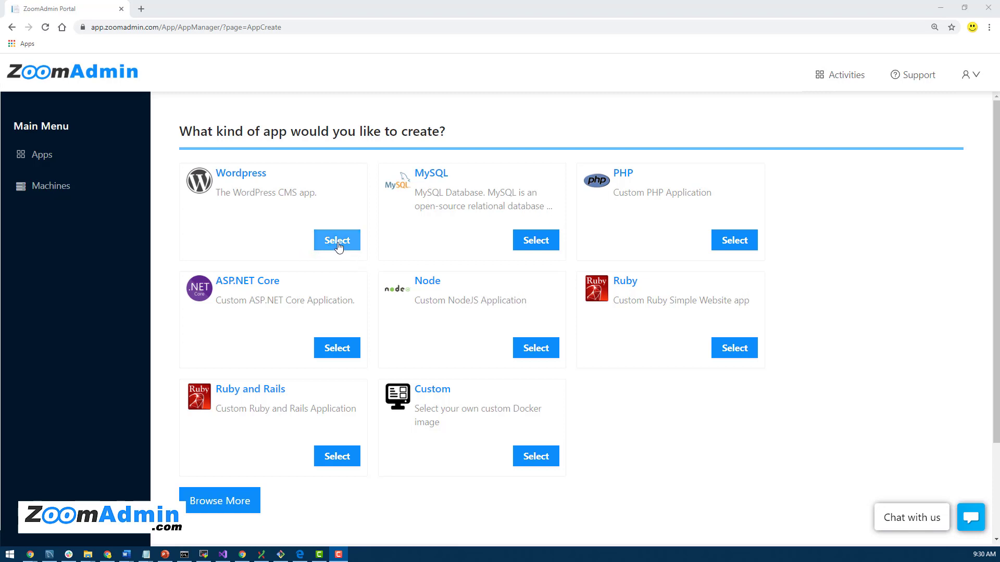
Step: Browse the additional app types, then choose WordPress as the app type
left_click(229, 503)
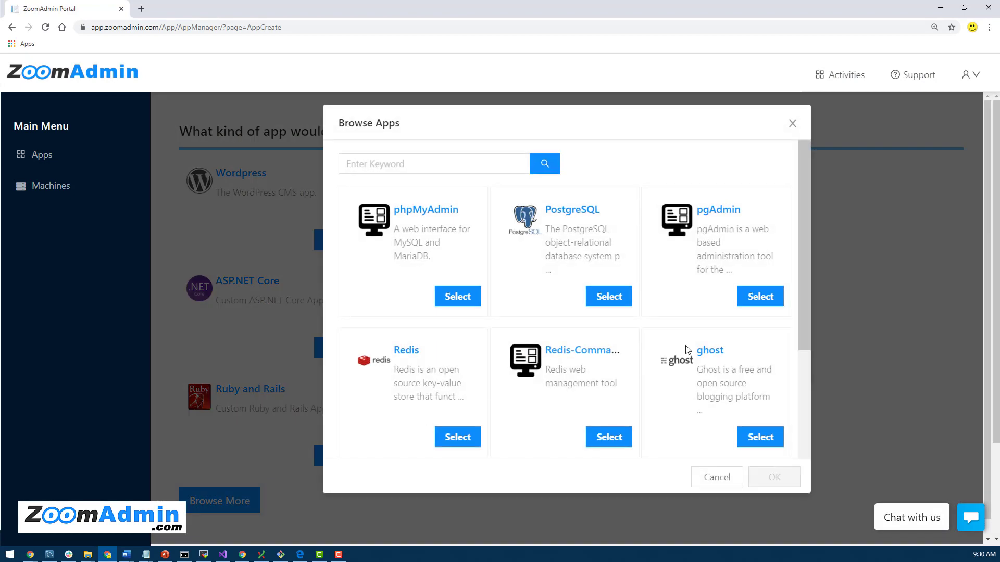
scroll(788, 435, "down", 3)
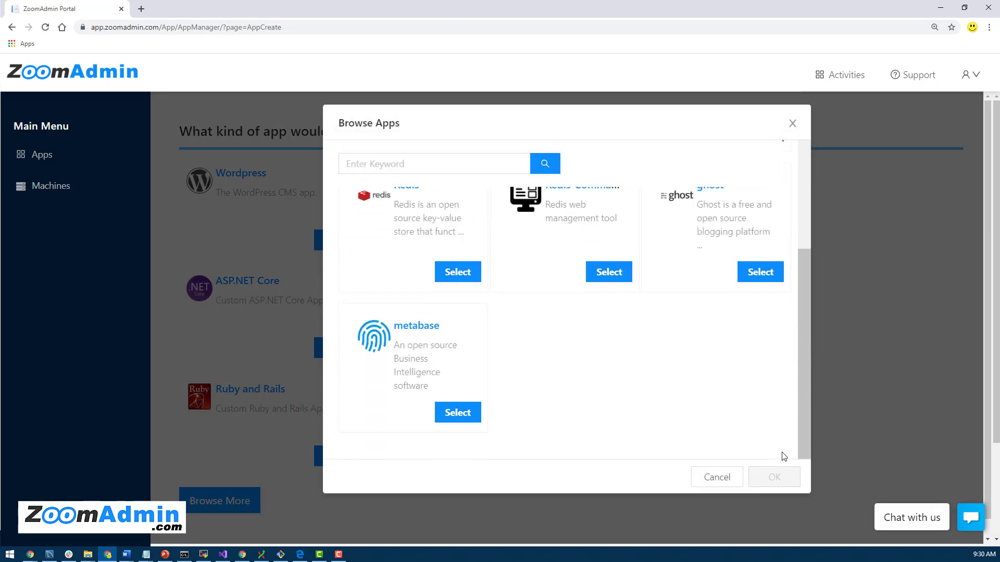
scroll(783, 453, "up", 4)
left_click(795, 126)
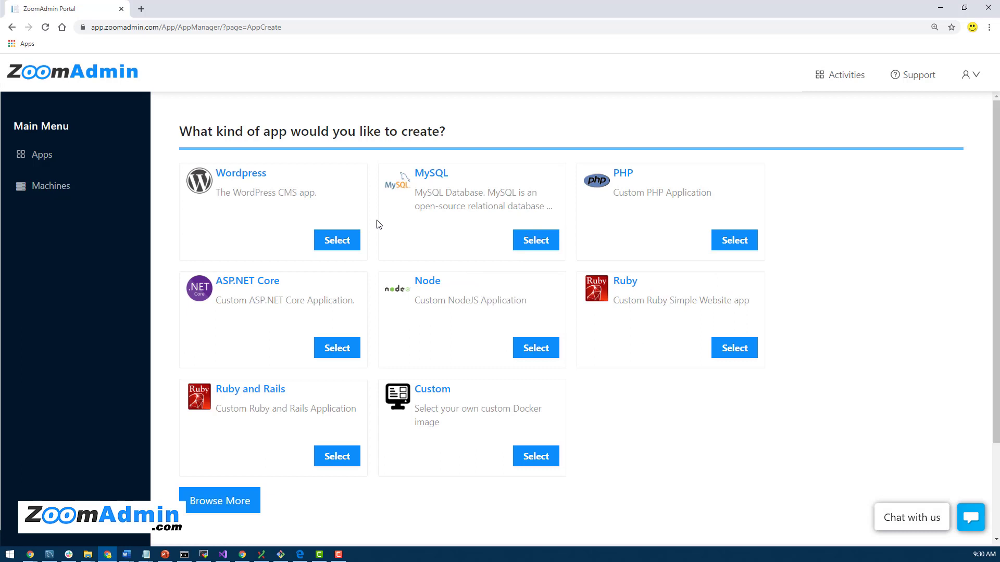
left_click(340, 247)
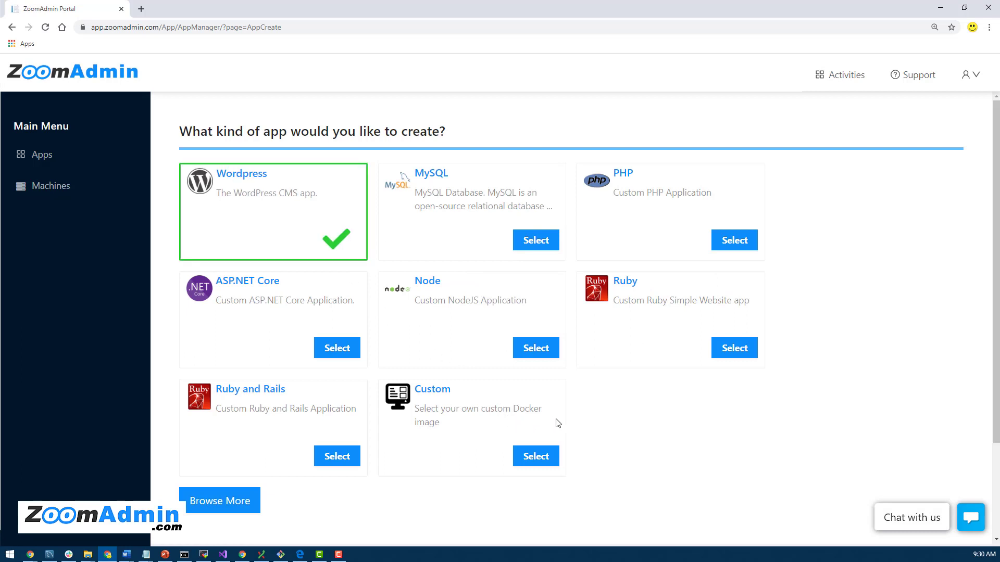
Step: Name the WordPress app wp1 and continue
scroll(531, 384, "down", 3)
scroll(531, 383, "up", 3)
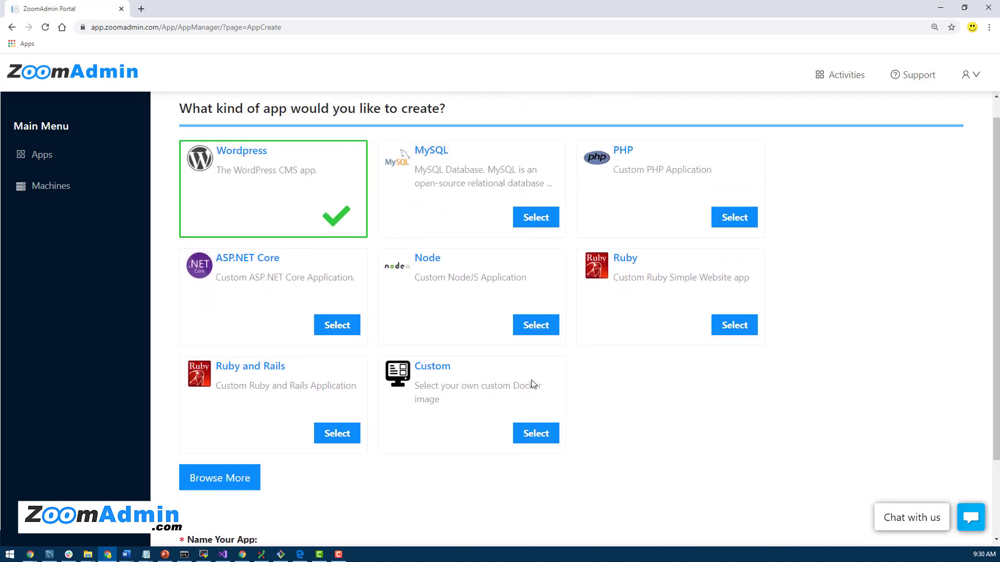
scroll(531, 384, "down", 3)
left_click(301, 471)
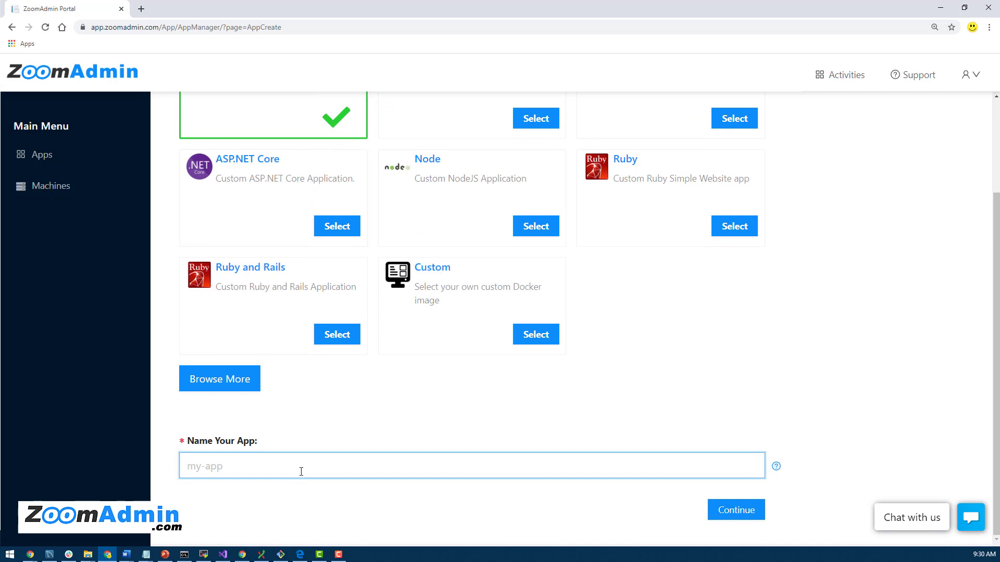
type("wp1")
left_click(740, 512)
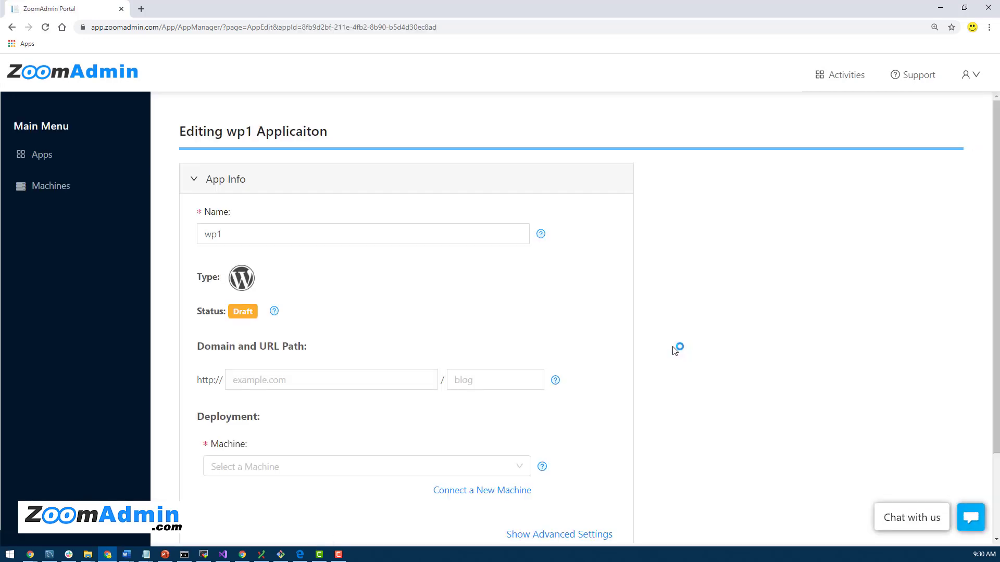
Step: Review the wp1 Machine dropdown, then go to the Machines list
scroll(674, 350, "down", 2)
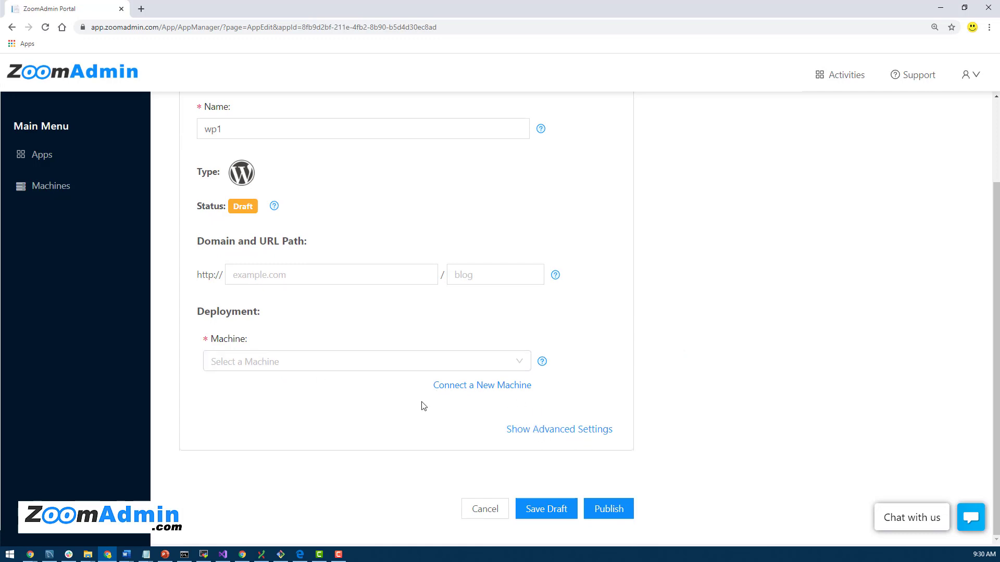
scroll(350, 368, "up", 2)
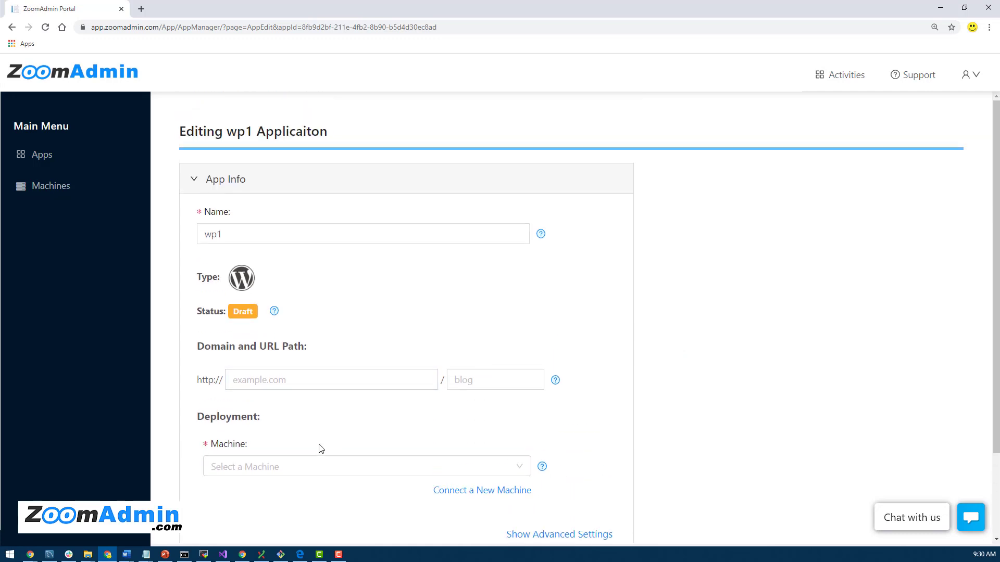
scroll(291, 443, "down", 2)
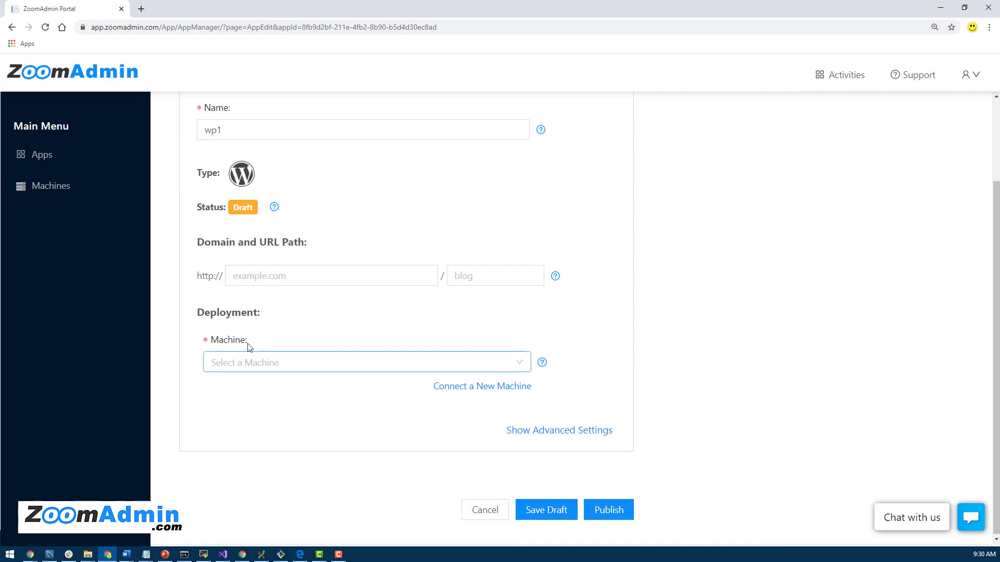
scroll(408, 364, "up", 2)
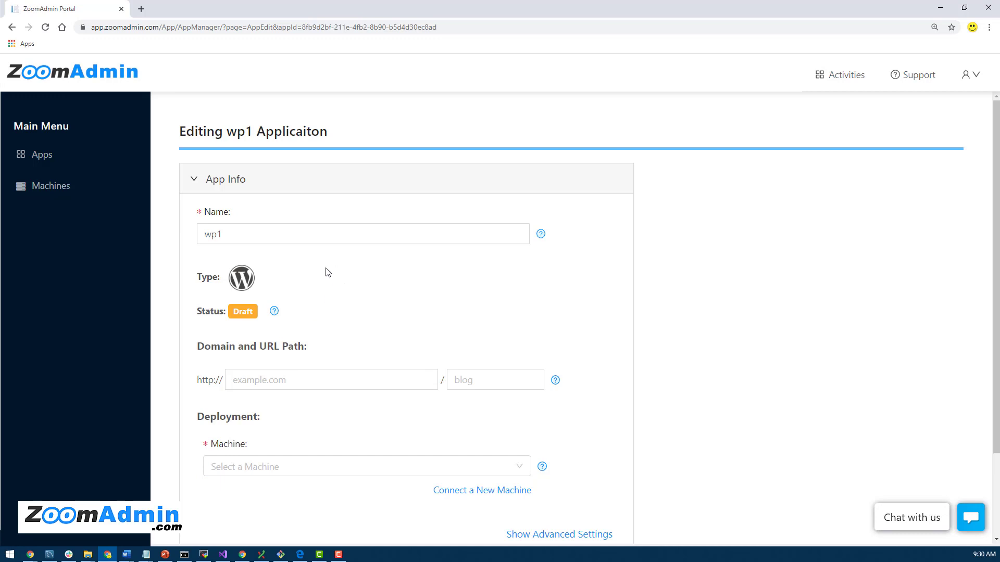
left_click(52, 190)
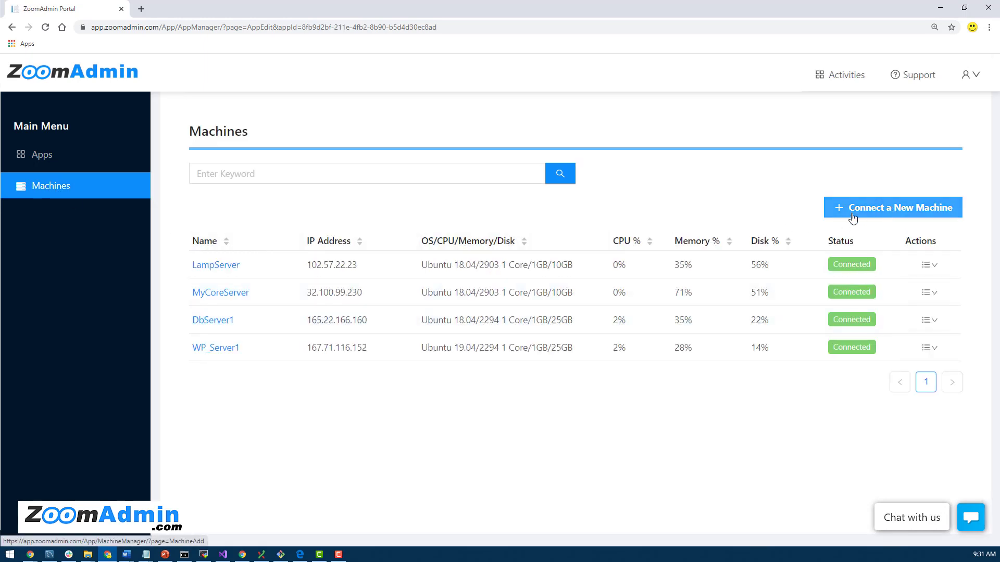
Step: Connect a new machine named server1 to get its installation command
left_click(890, 213)
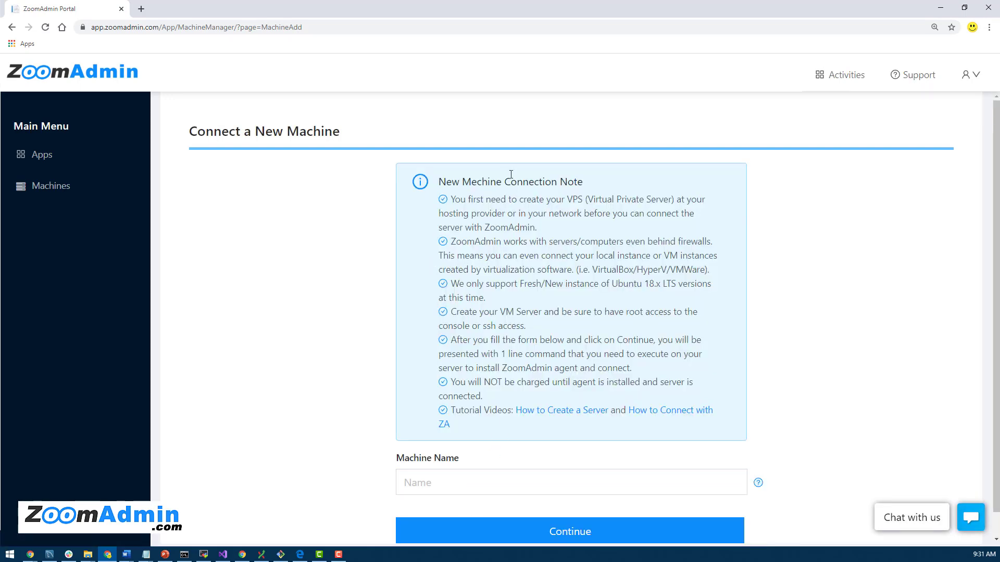
scroll(588, 355, "down", 1)
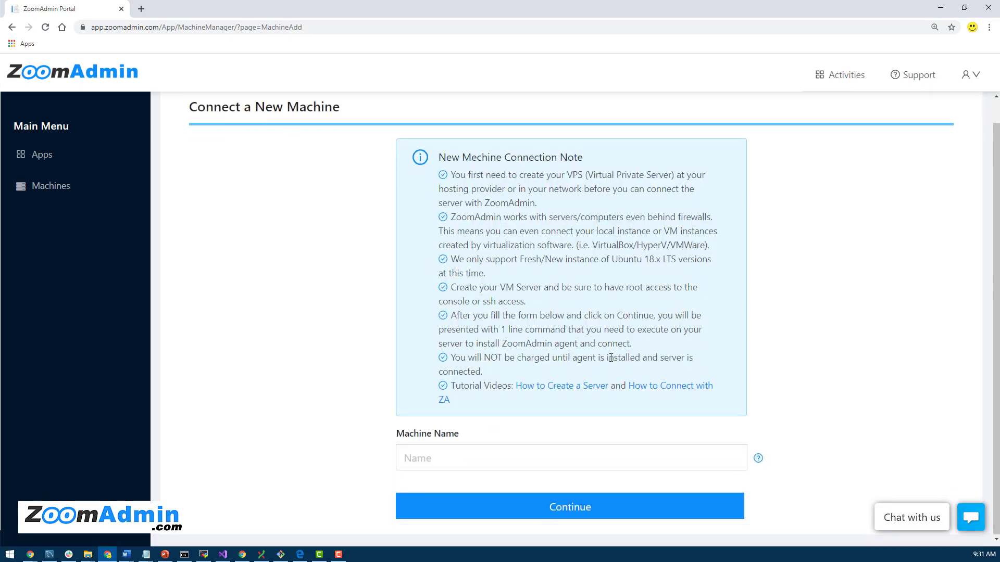
left_click(442, 456)
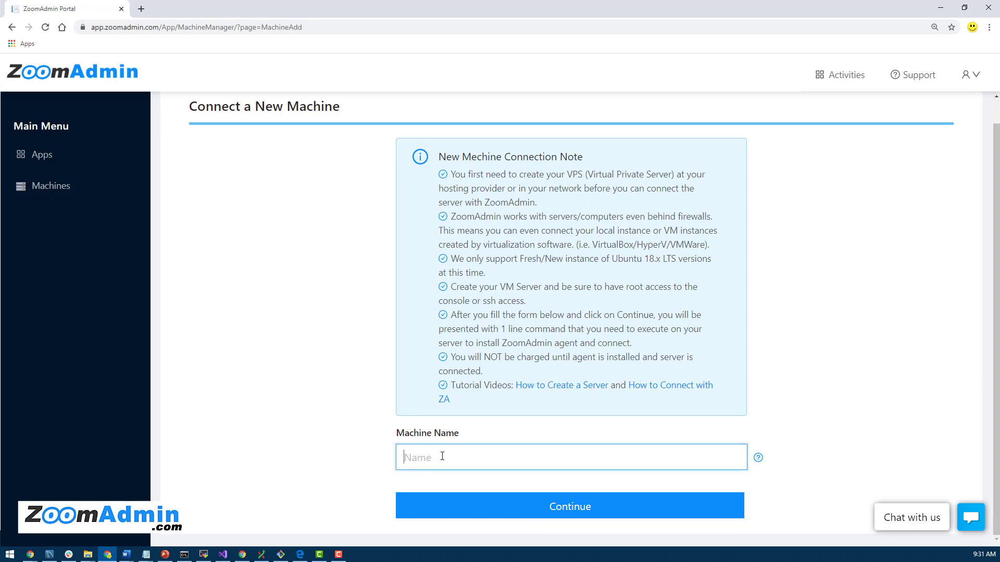
type("server1")
left_click(567, 507)
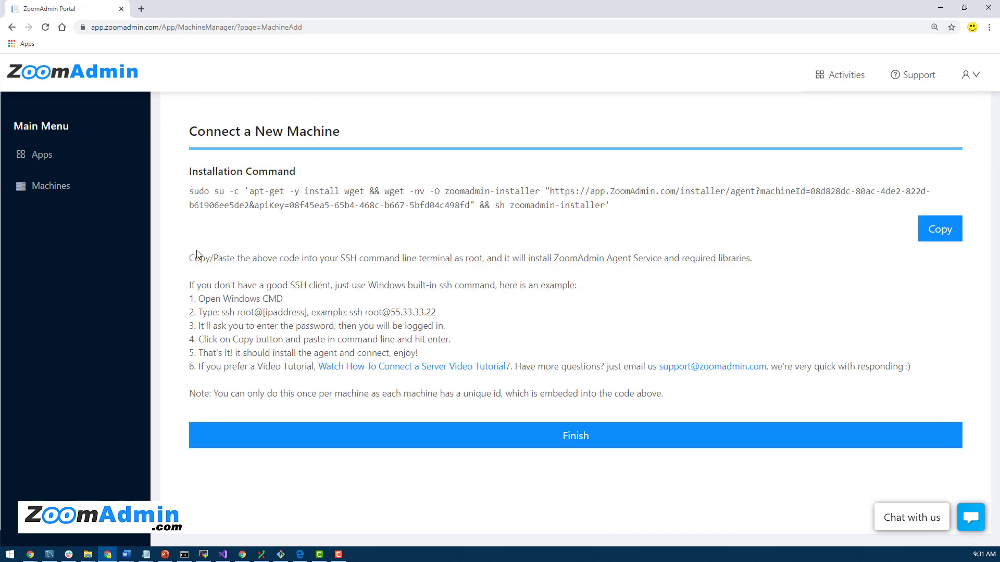
left_click_drag(182, 288, 487, 367)
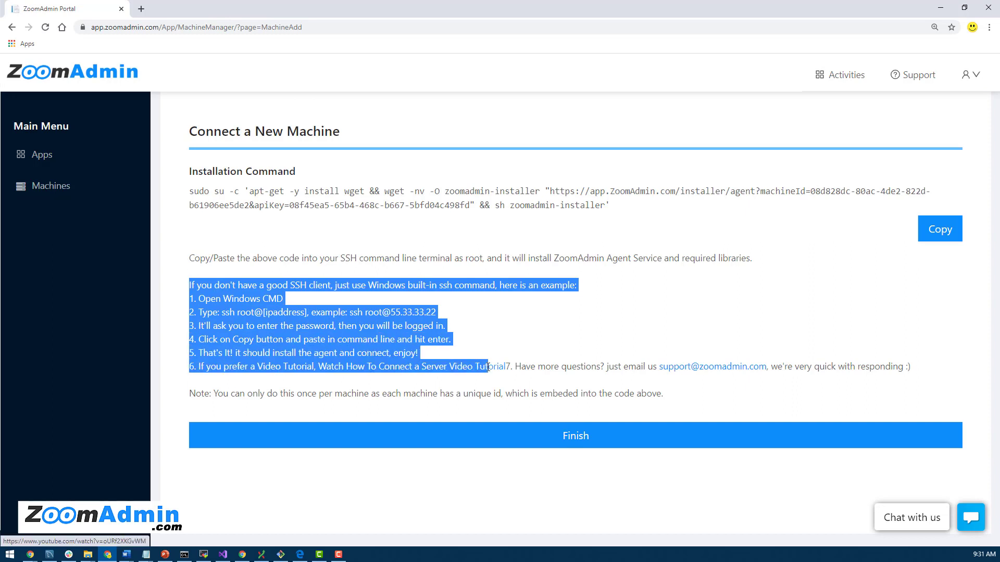
left_click(395, 238)
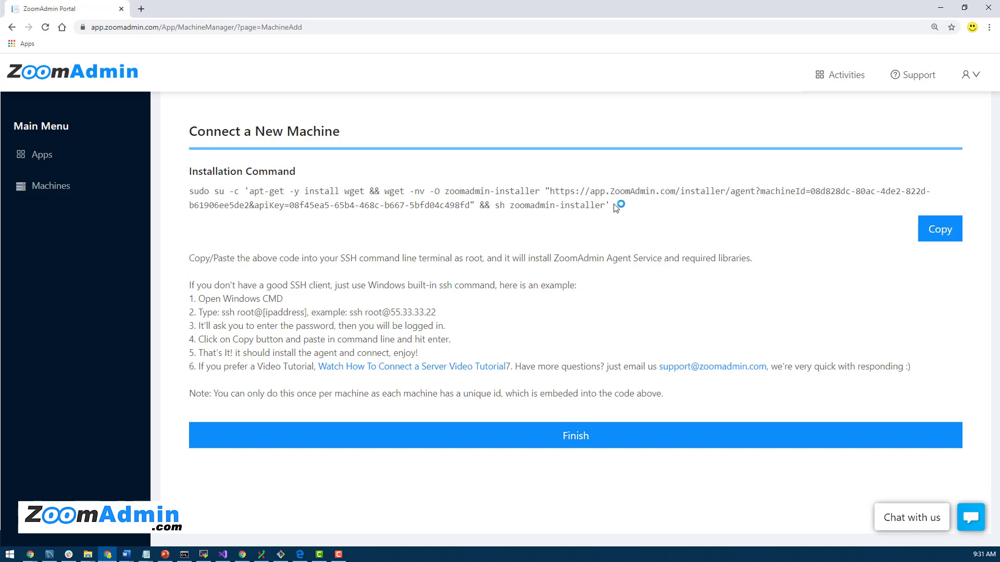
left_click_drag(613, 206, 192, 192)
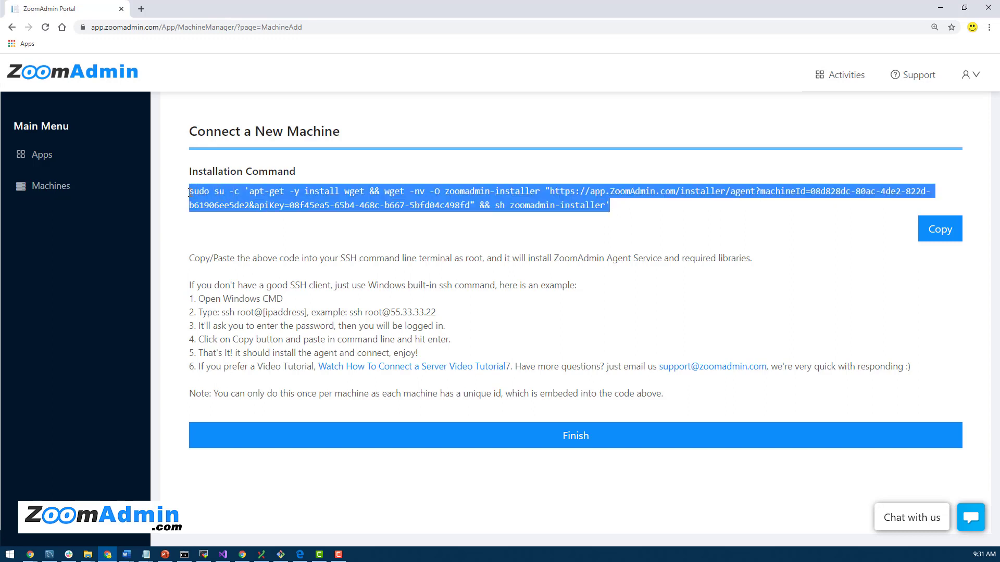
left_click(305, 226)
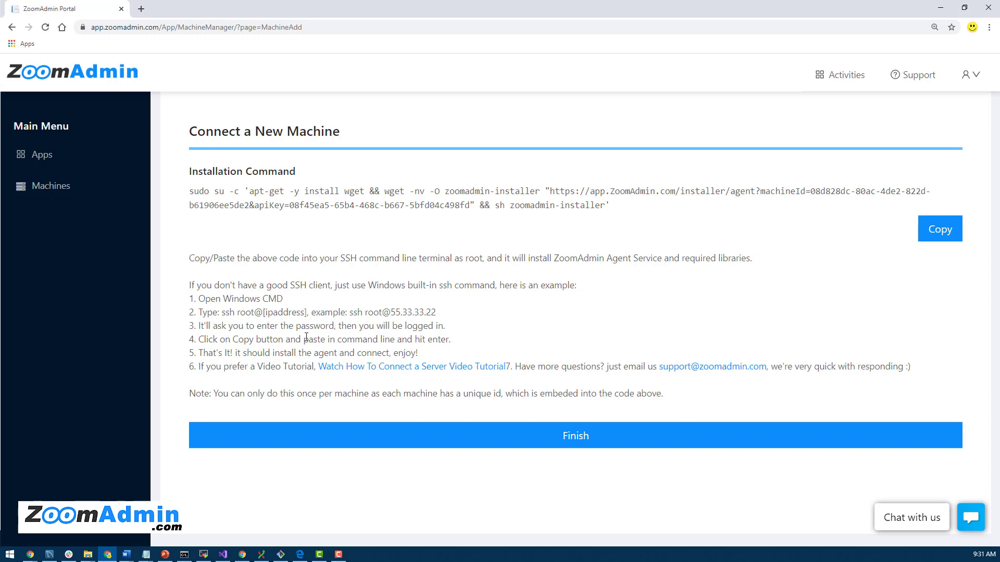
left_click_drag(195, 312, 426, 313)
left_click(367, 316)
key("alt+Tab")
key("alt+Tab")
key("alt+Tab")
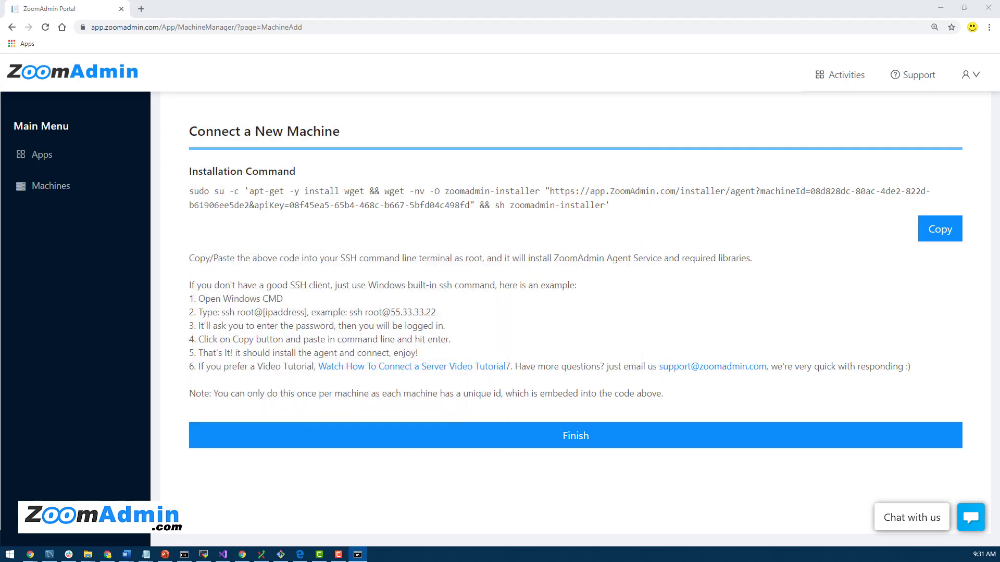
Step: Move the Command Prompt window so the installation command and Copy button stay visible
left_click_drag(505, 179, 715, 114)
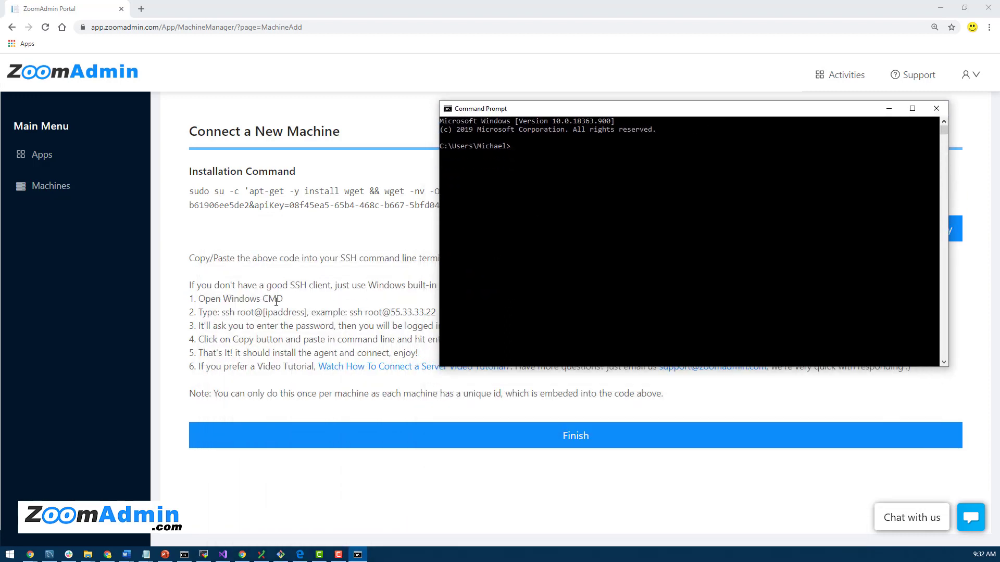
left_click_drag(636, 111, 526, 264)
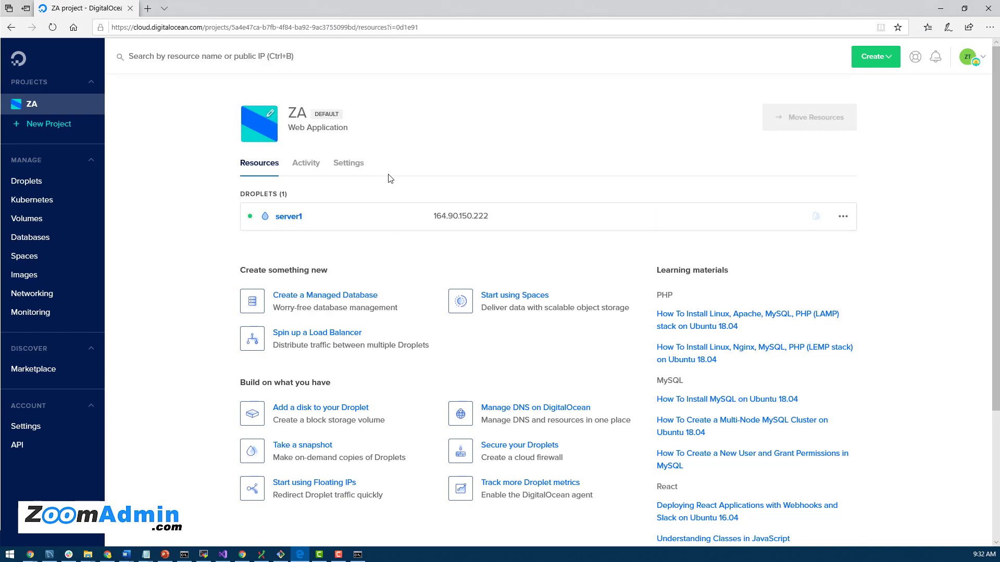
Step: Open the server1 droplet page and copy its IPv4 address 164.90.150.222
left_click(293, 216)
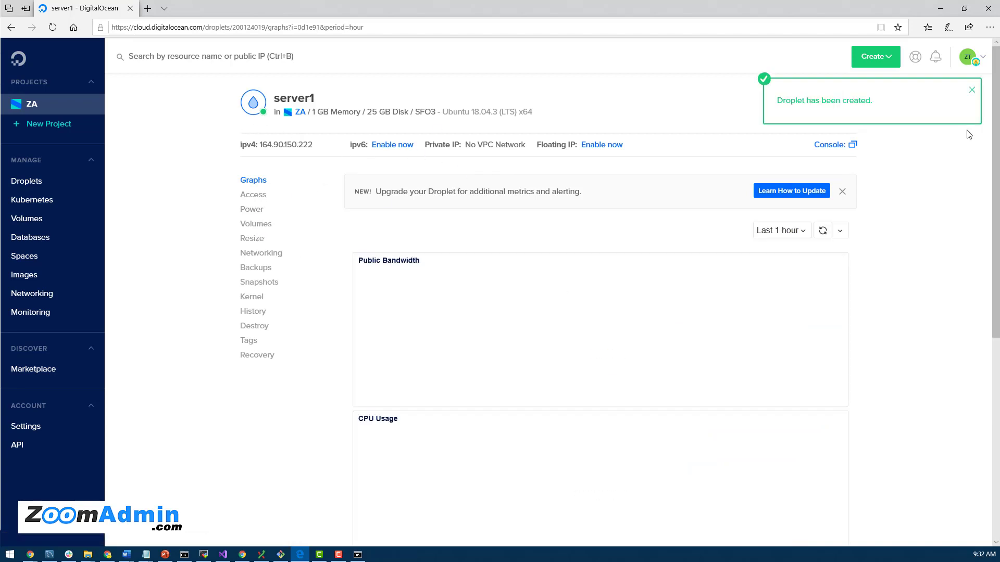
left_click(971, 90)
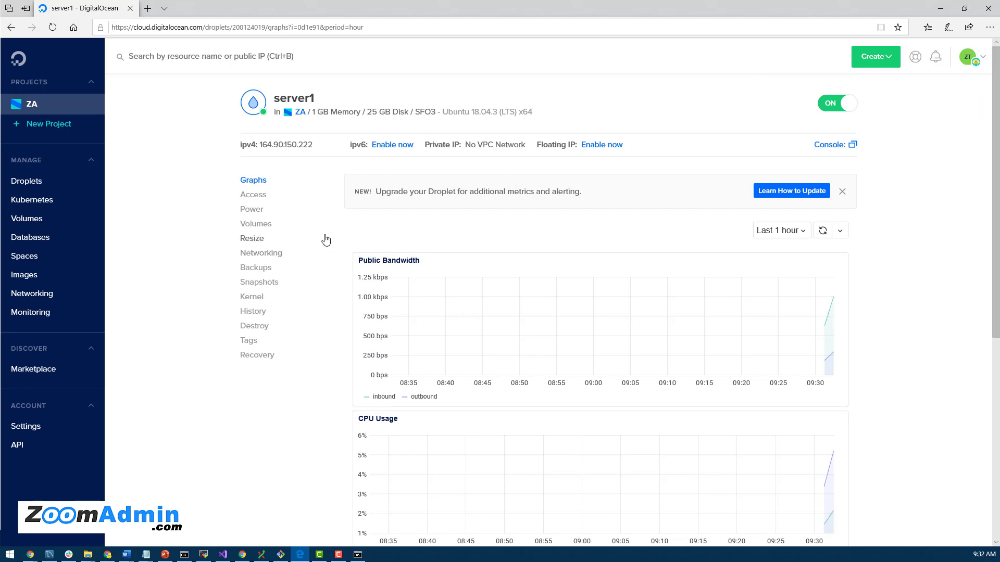
left_click(331, 149)
key("alt+Tab")
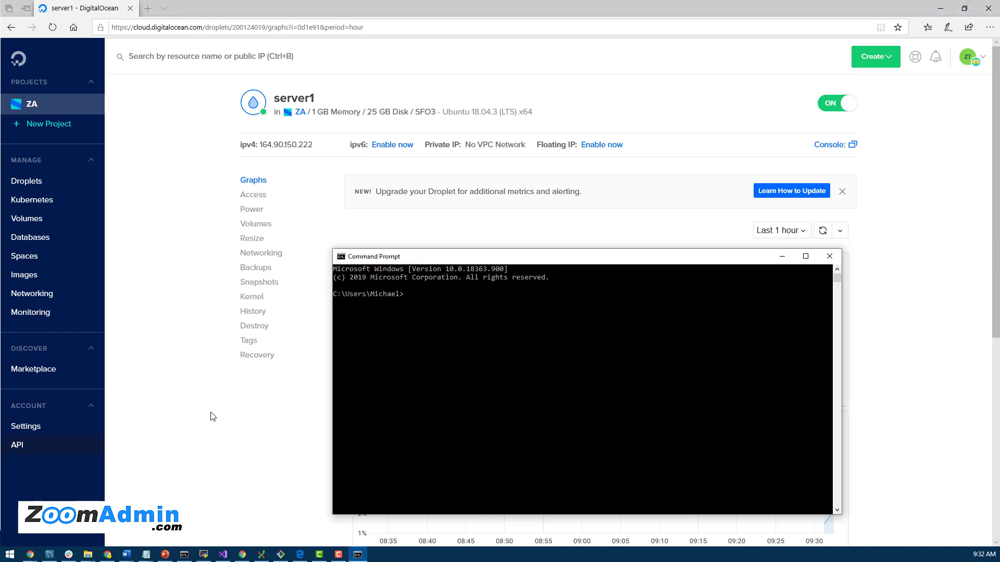
Step: Paste the IP 164.90.150.222 into a new Notepad note, then return to the ZoomAdmin page
left_click_drag(538, 264, 406, 198)
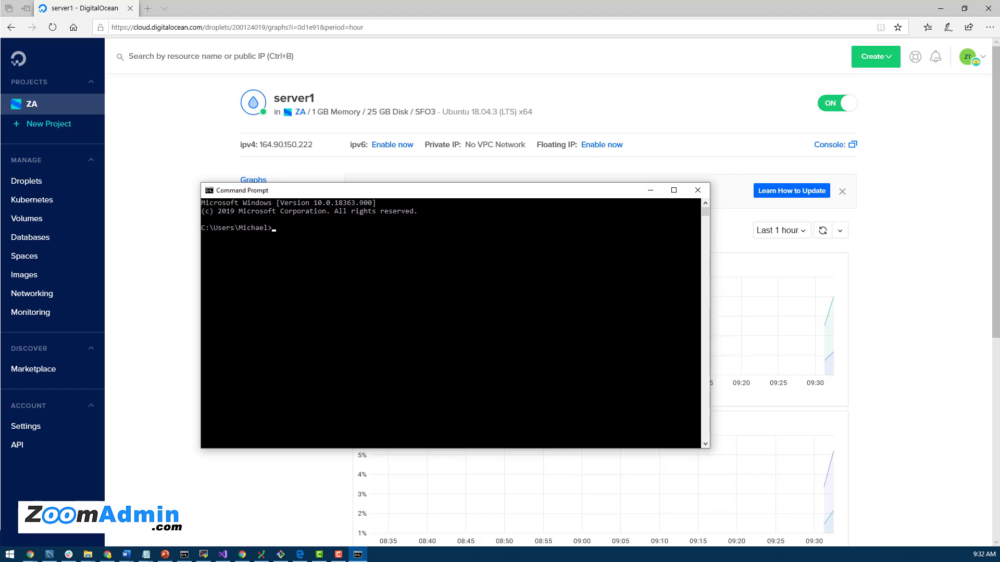
key("alt+Tab")
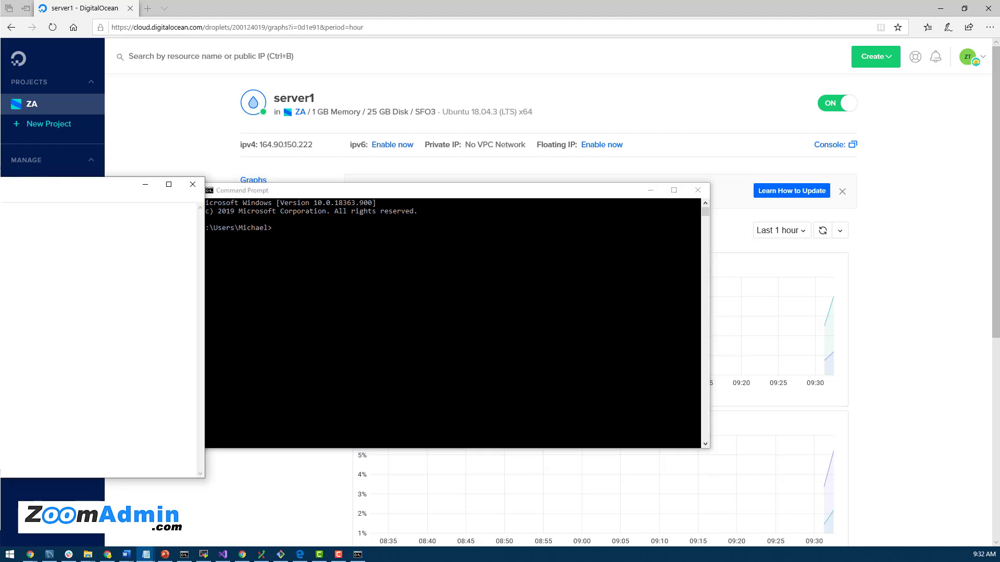
left_click_drag(156, 183, 591, 225)
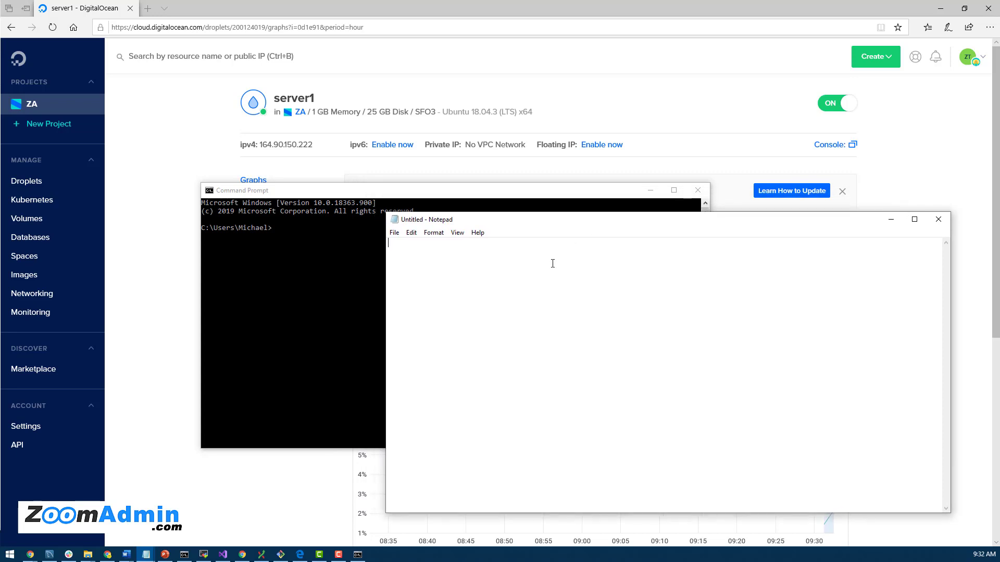
key("ctrl+v")
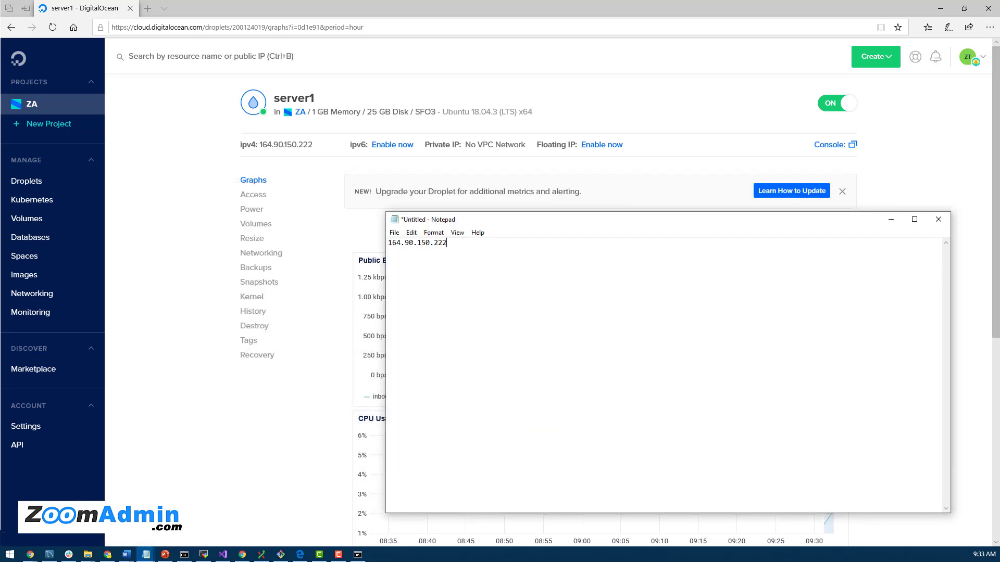
key("alt+Tab")
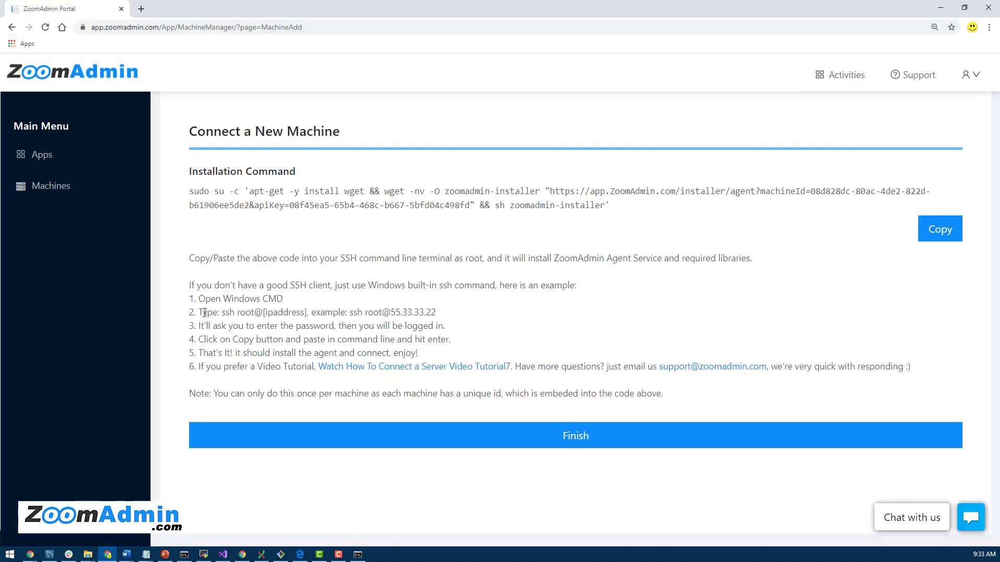
left_click_drag(223, 314, 351, 313)
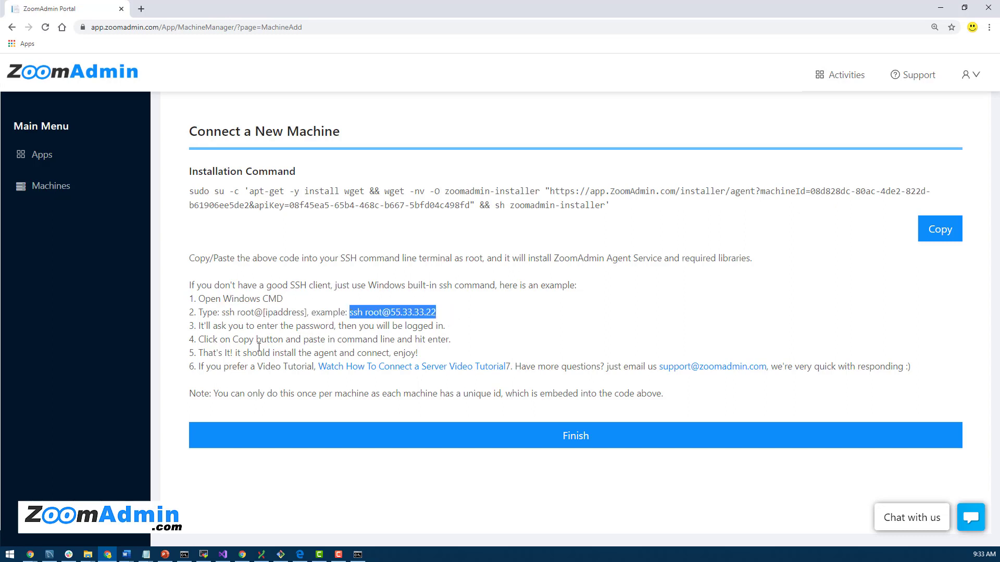
key("alt+Tab")
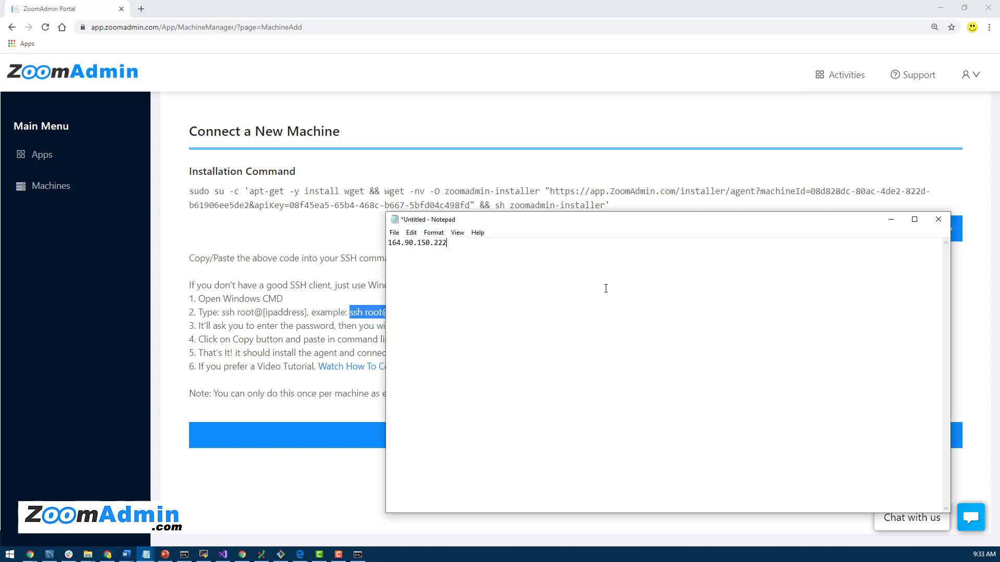
key("Return")
key("ctrl+v")
left_click_drag(447, 243, 379, 258)
key("BackSpace")
key("ctrl+v")
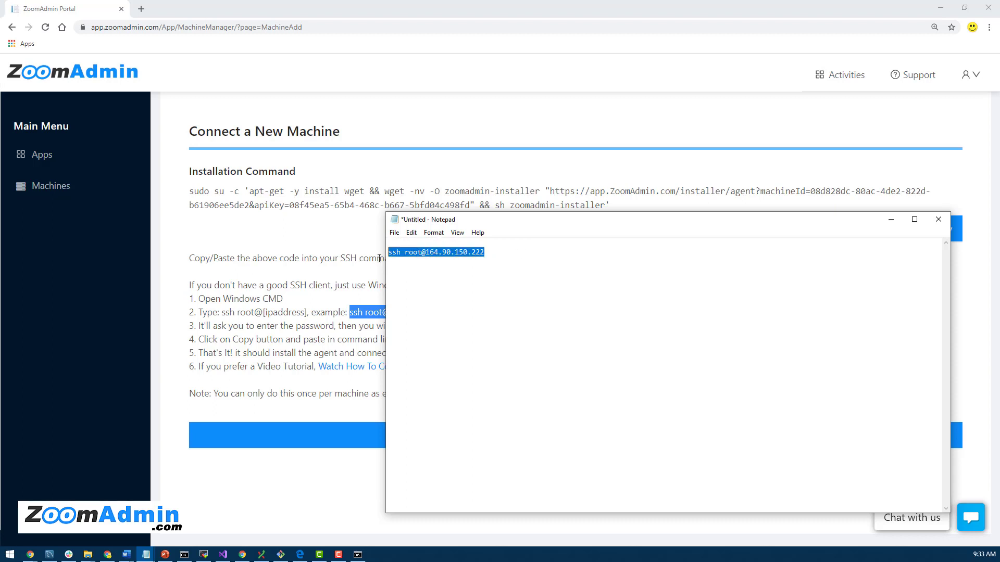
left_click(358, 554)
left_click(379, 322)
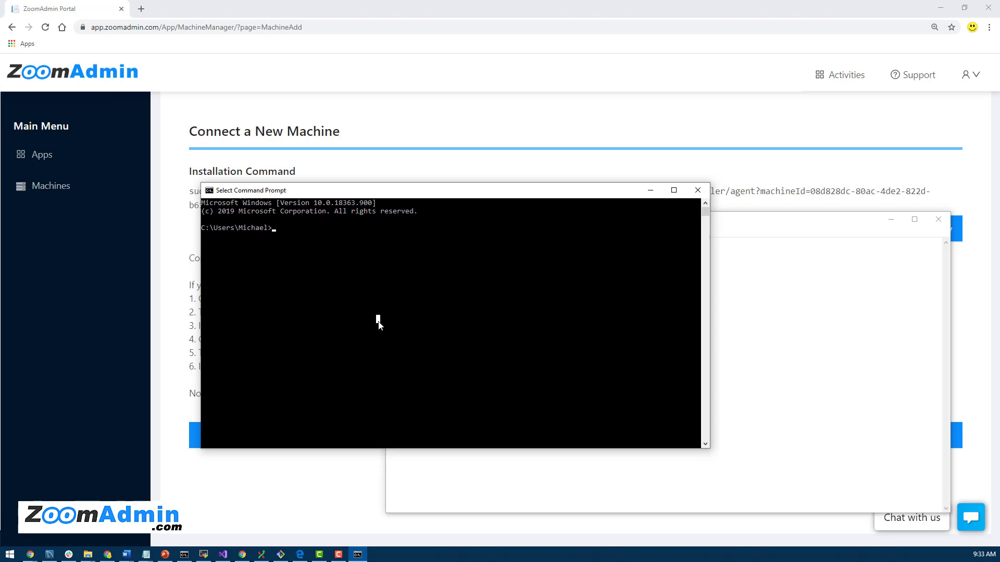
right_click(378, 322)
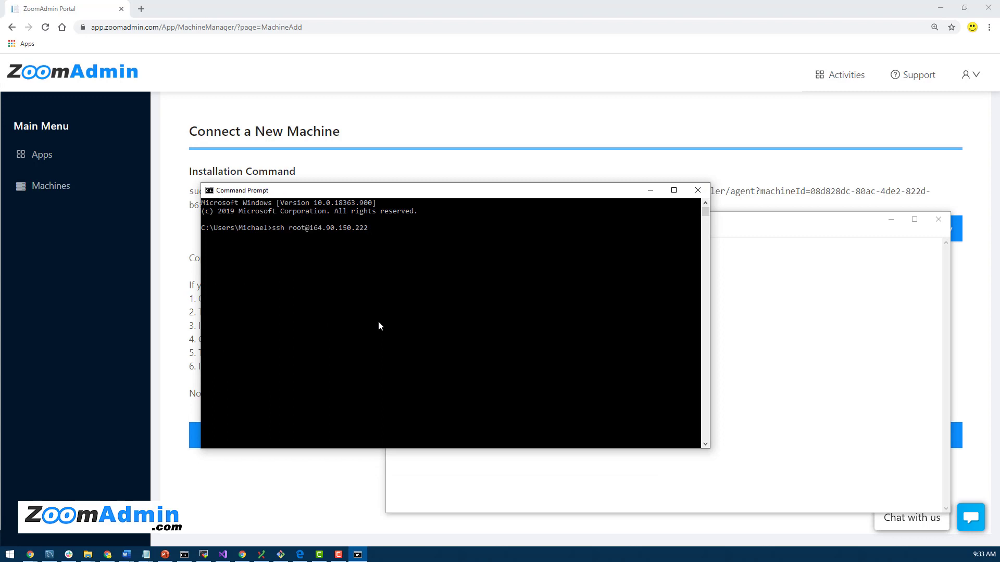
key("Return")
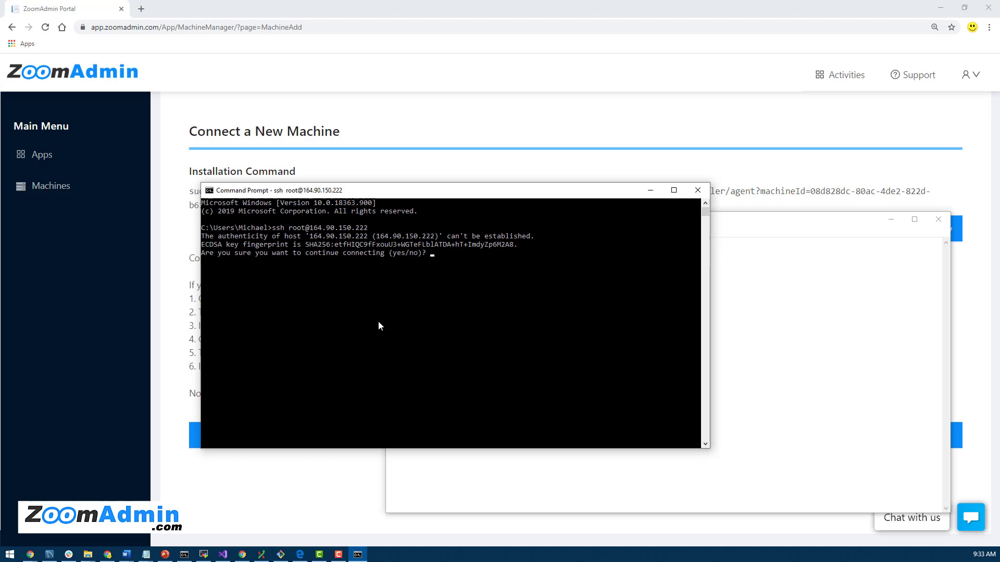
type("yes")
key("Return")
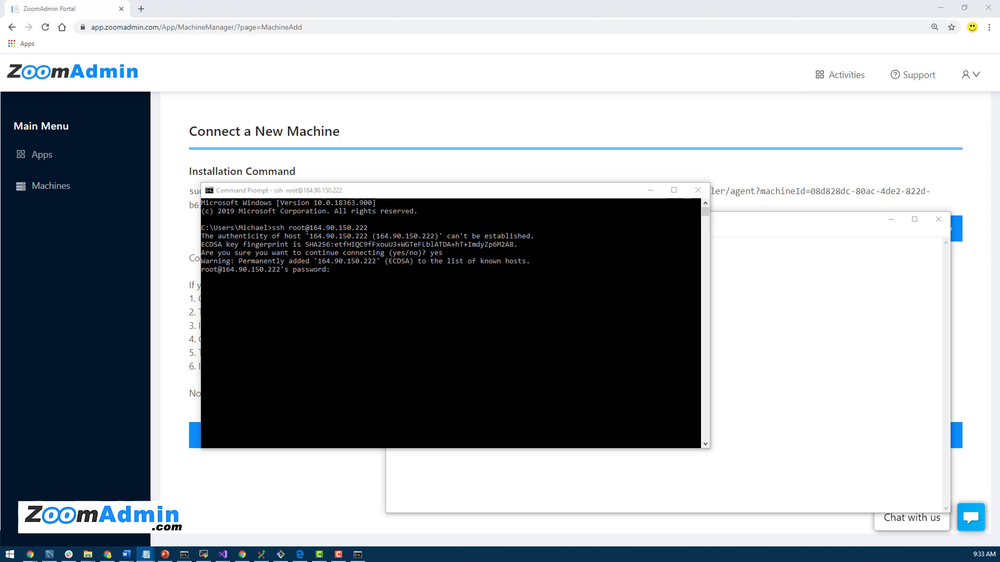
Step: Paste the root password to log into server1 as root
left_click(417, 292)
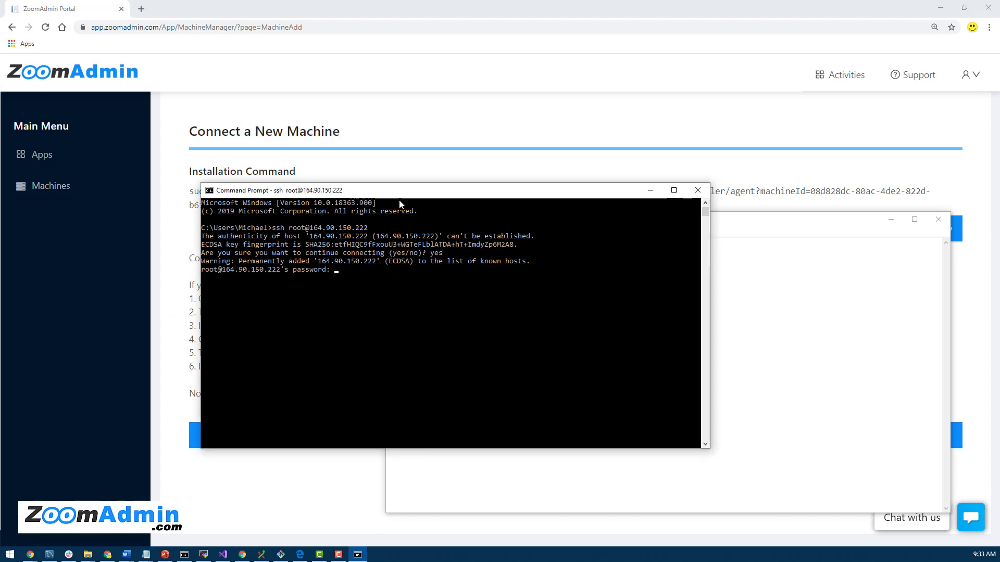
right_click(376, 193)
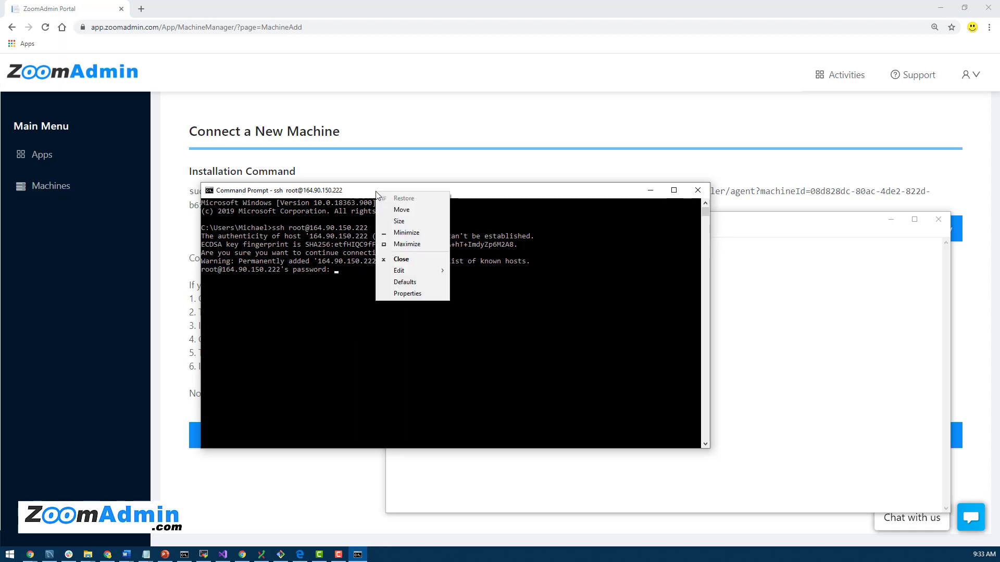
right_click(358, 190)
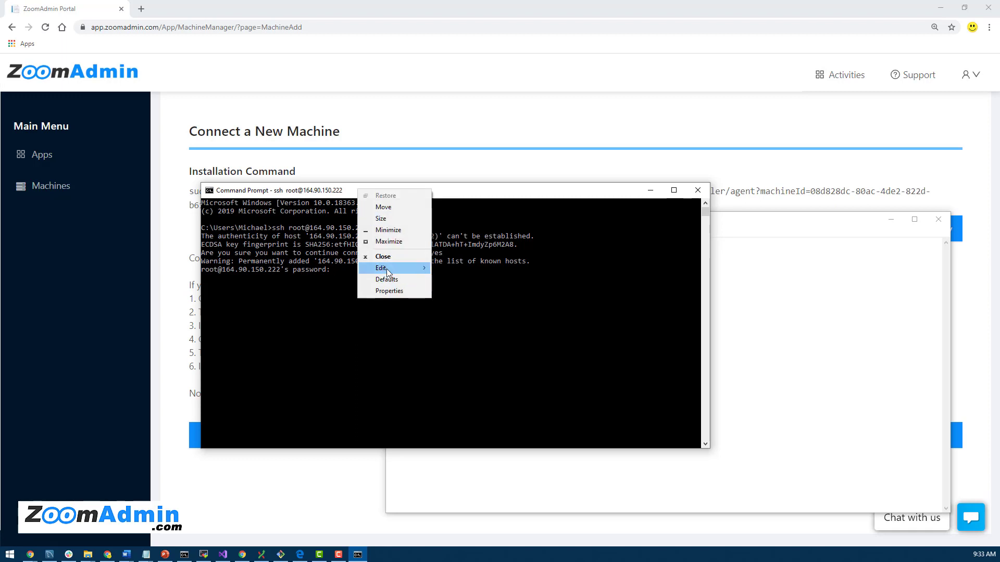
mouse_move(398, 267)
left_click(477, 289)
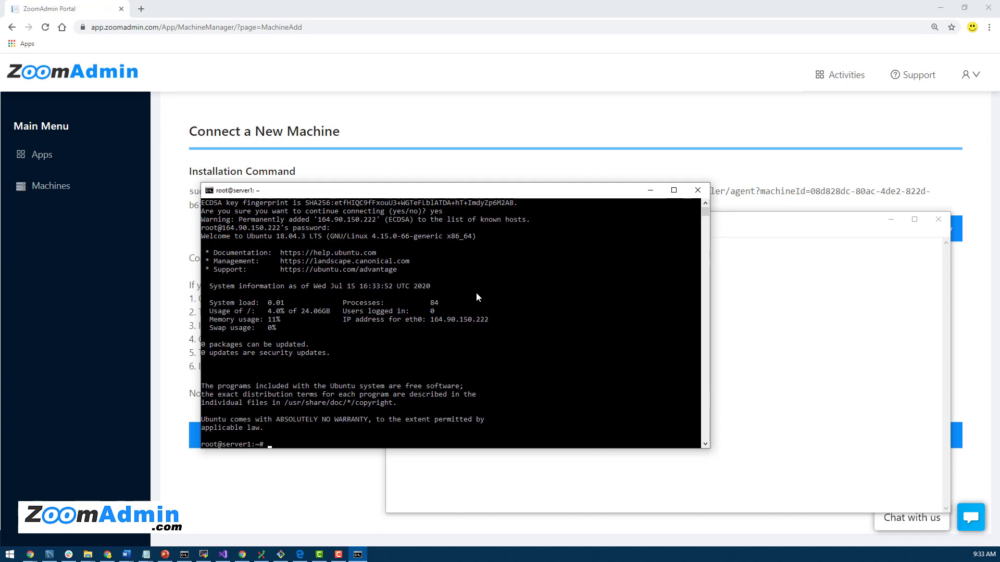
key("Return")
key("Return")
key("Return")
key("Return")
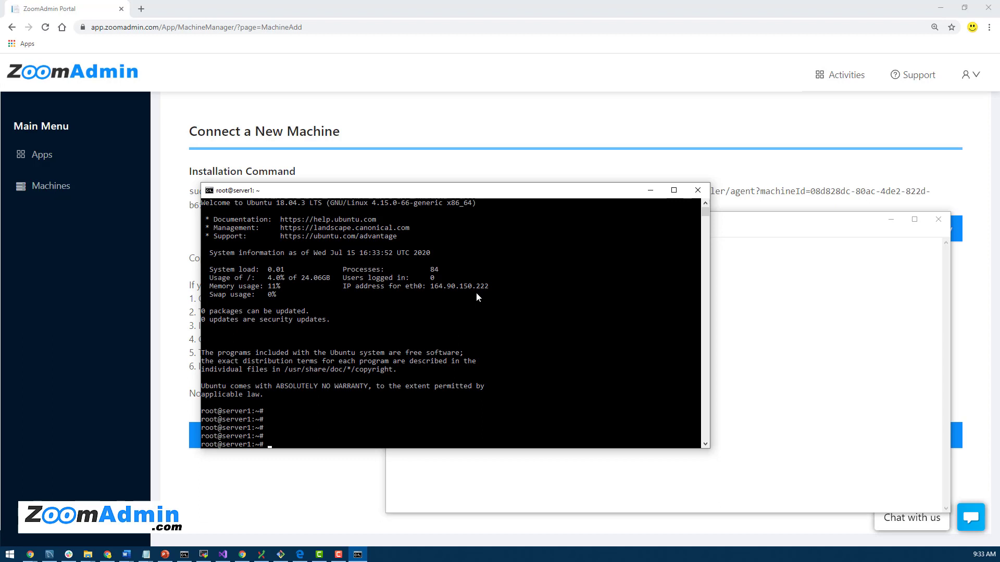
Step: Copy ZoomAdmin's agent installation command, paste it at server1's root prompt, and run it
left_click(491, 159)
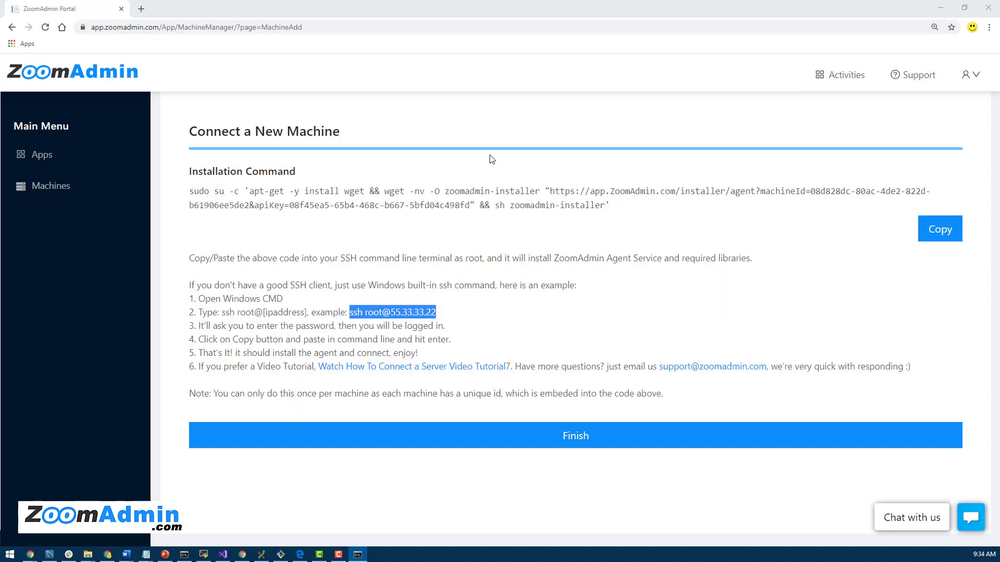
left_click(941, 231)
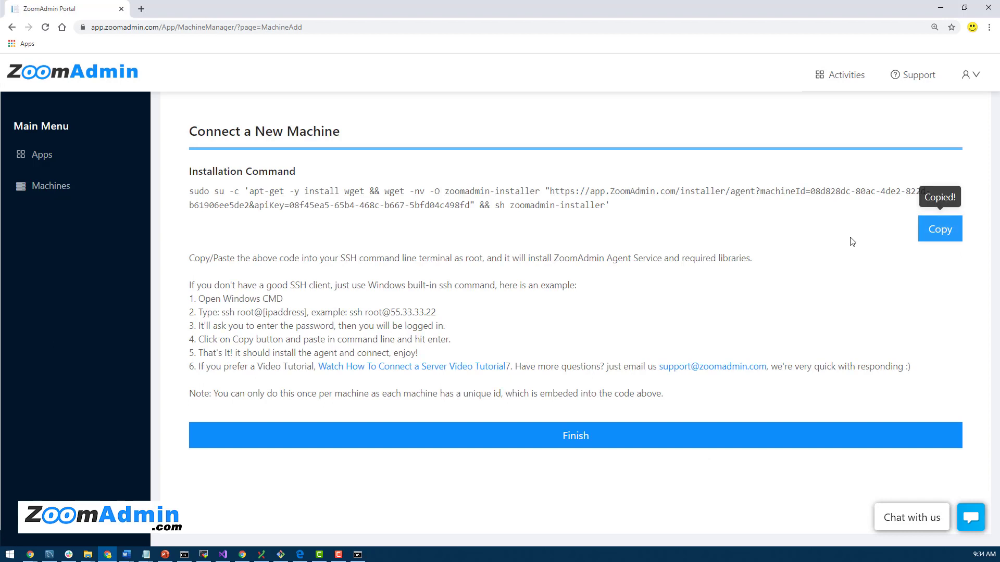
key("alt+Tab")
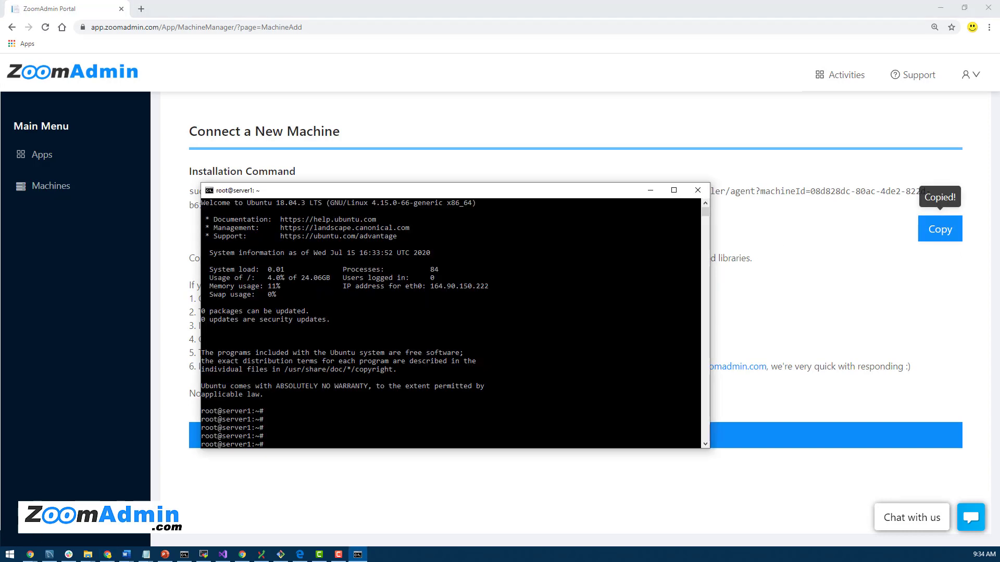
right_click(417, 195)
mouse_move(455, 276)
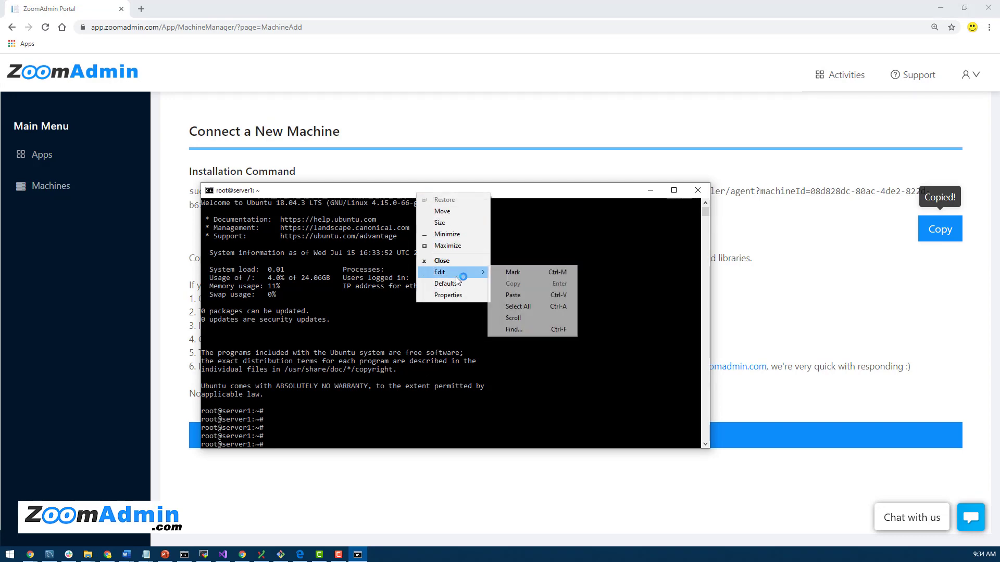
left_click(520, 295)
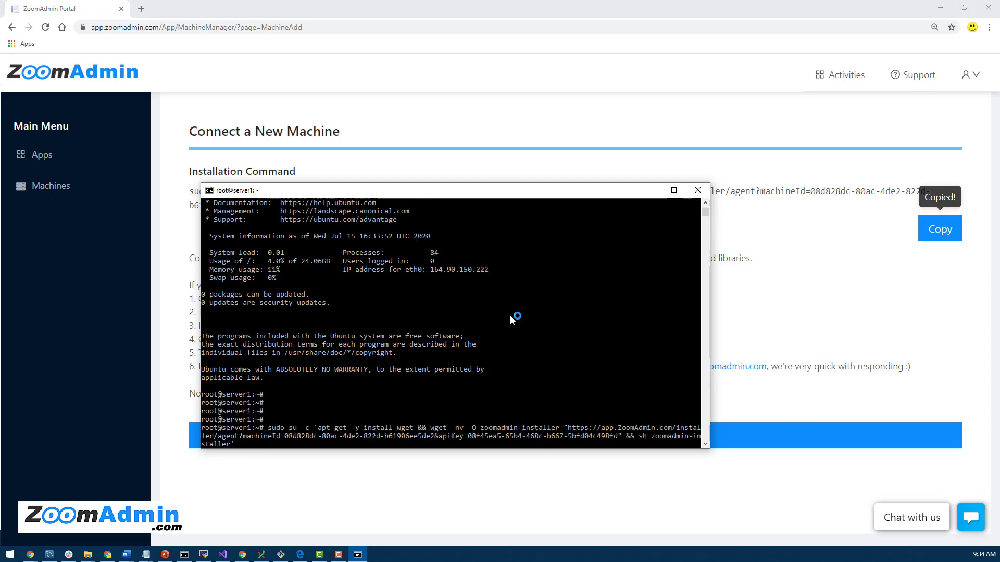
key("Return")
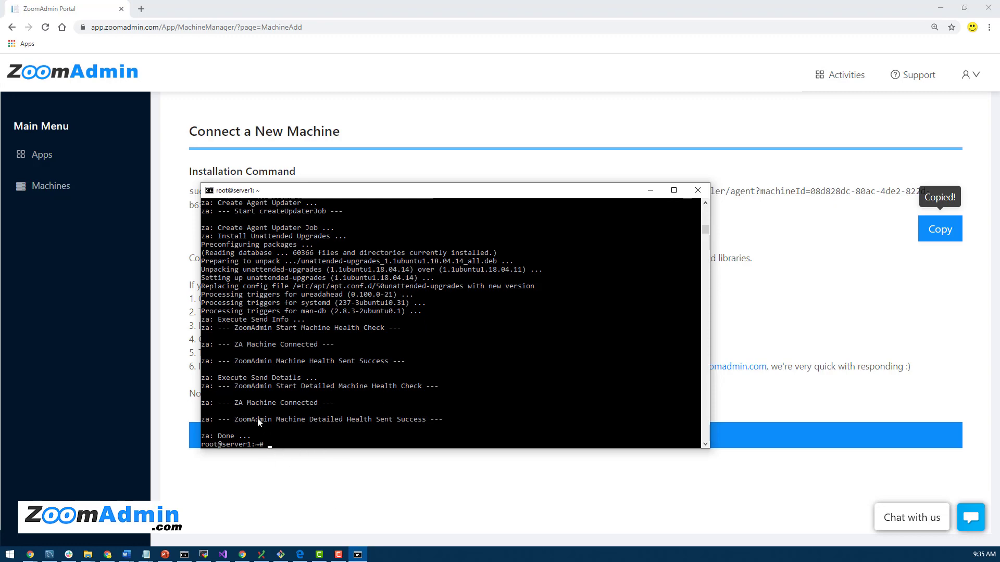
Step: Finish adding the machine and open server1's dashboard showing 29% CPU, 32% memory, 7% disk
left_click(319, 491)
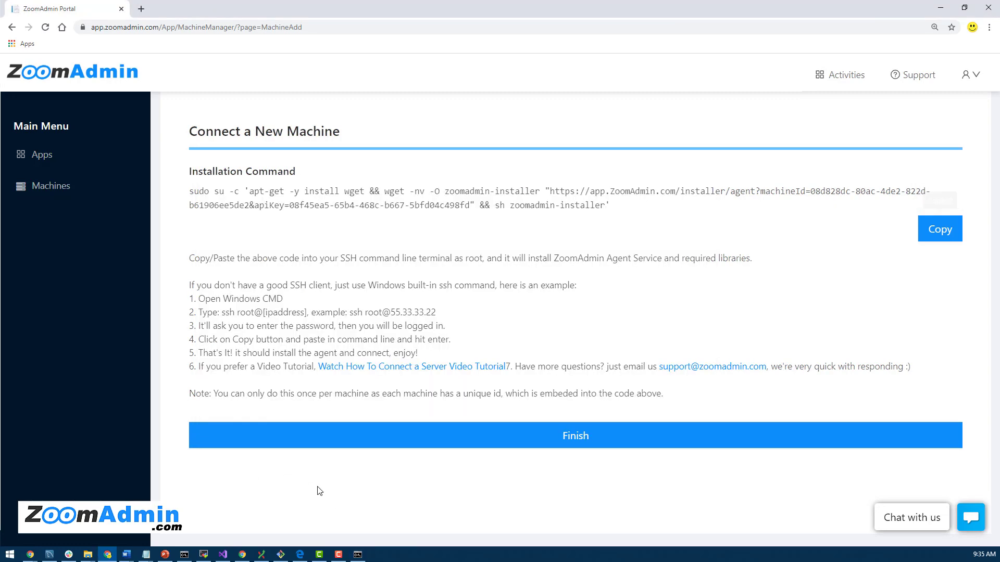
left_click(569, 446)
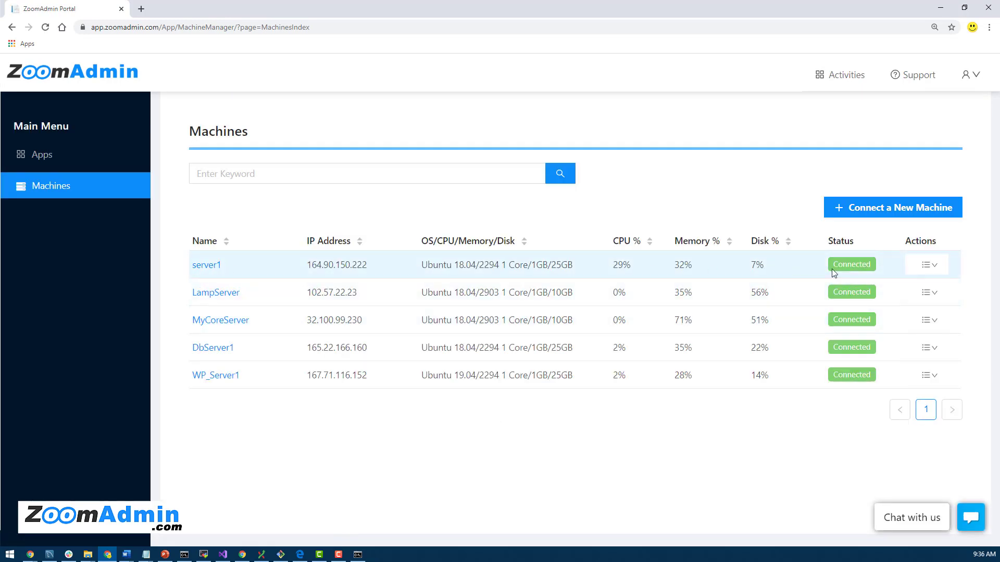
mouse_move(854, 266)
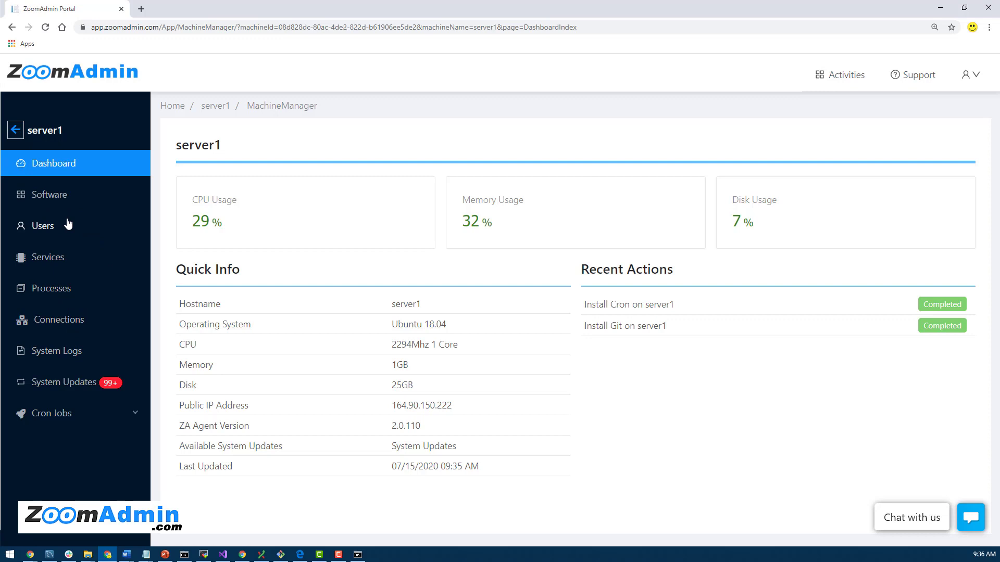
Step: Browse server1's Connections, Processes, System Logs, System Updates, Cron Jobs, Users and Software pages
left_click(64, 321)
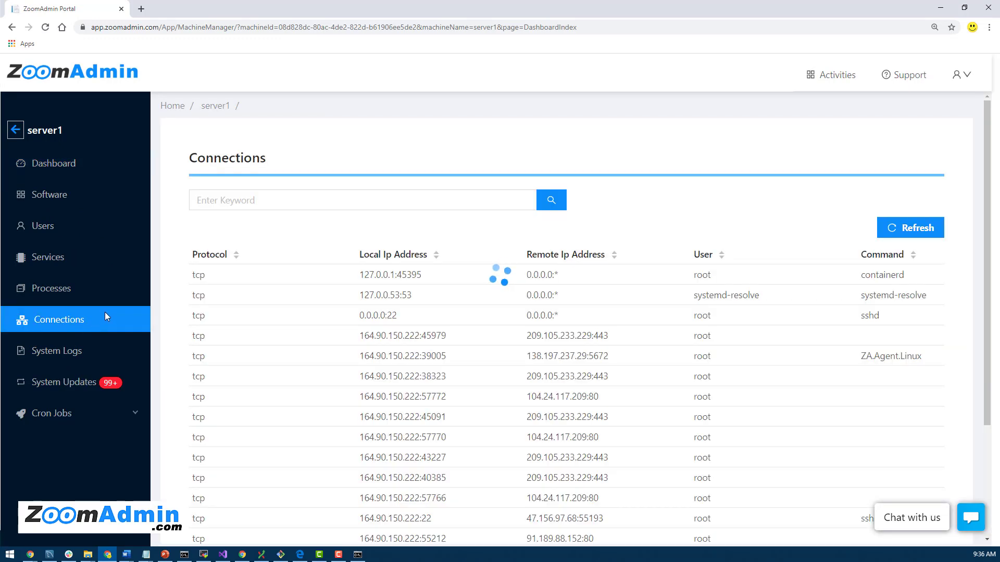
left_click(54, 294)
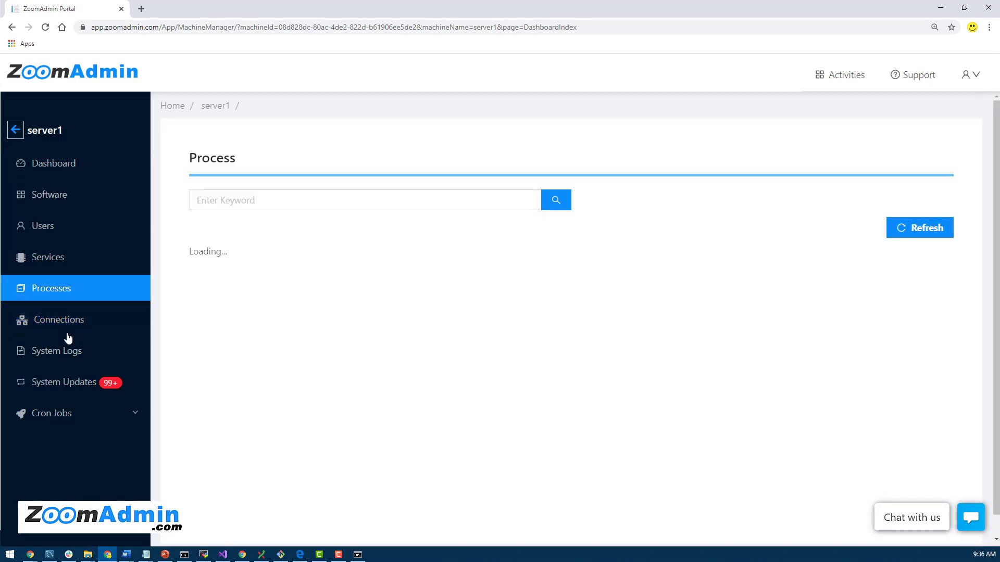
left_click(65, 358)
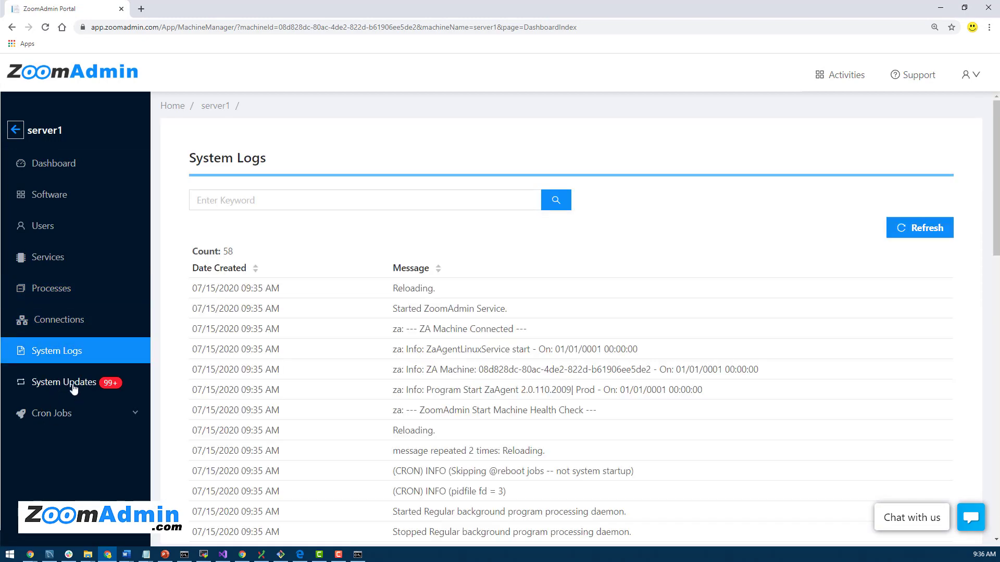
left_click(72, 383)
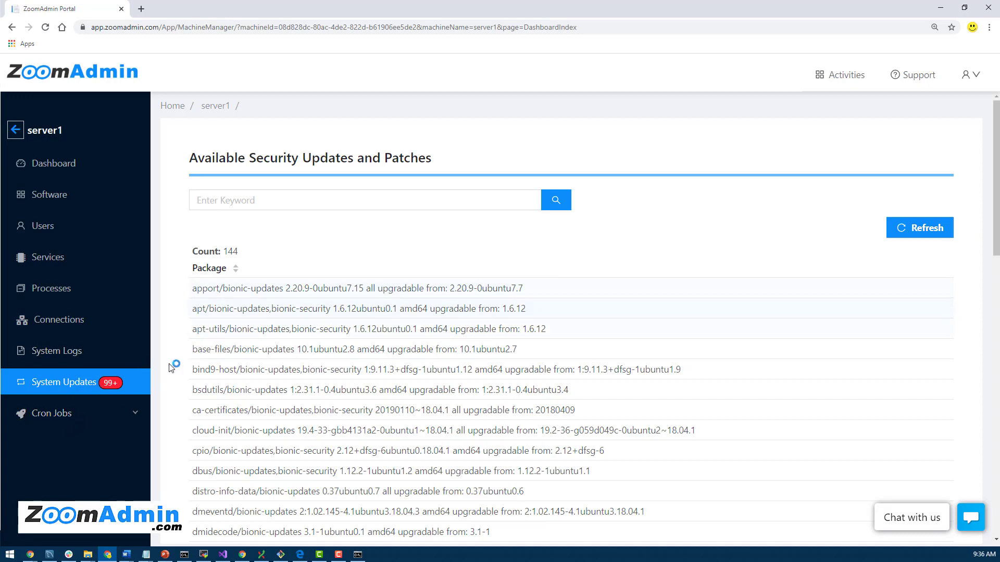
left_click(67, 416)
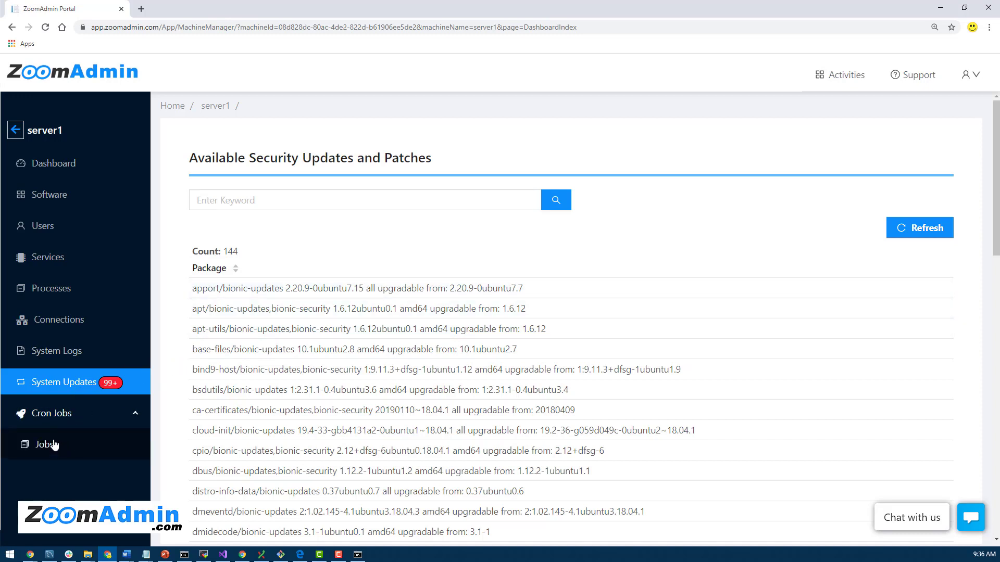
left_click(54, 445)
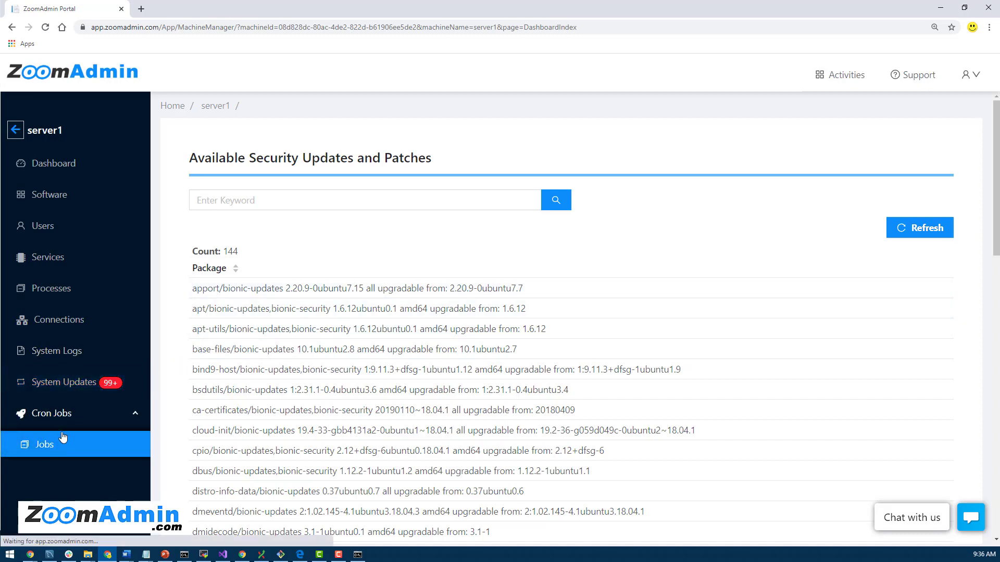
left_click(46, 228)
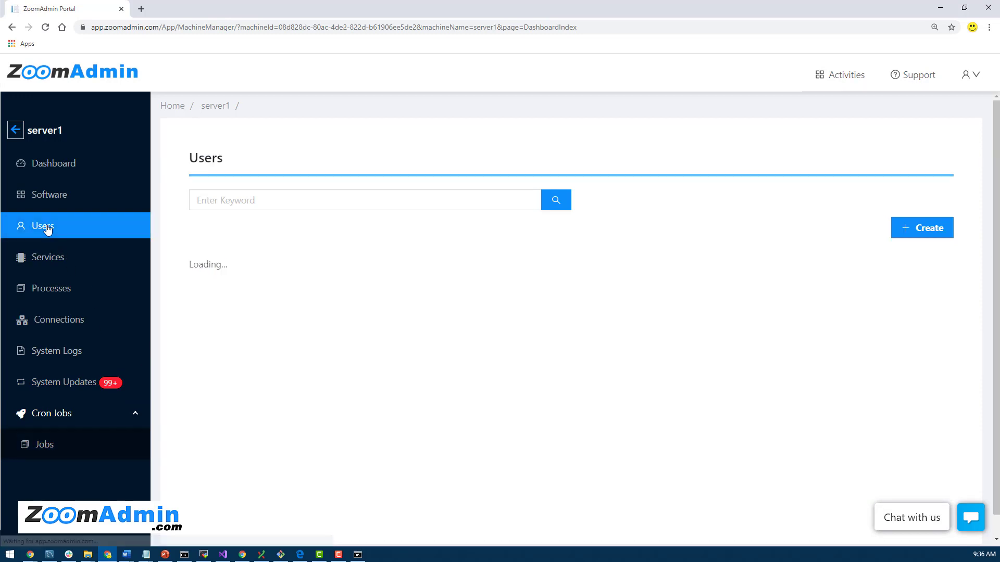
left_click(56, 197)
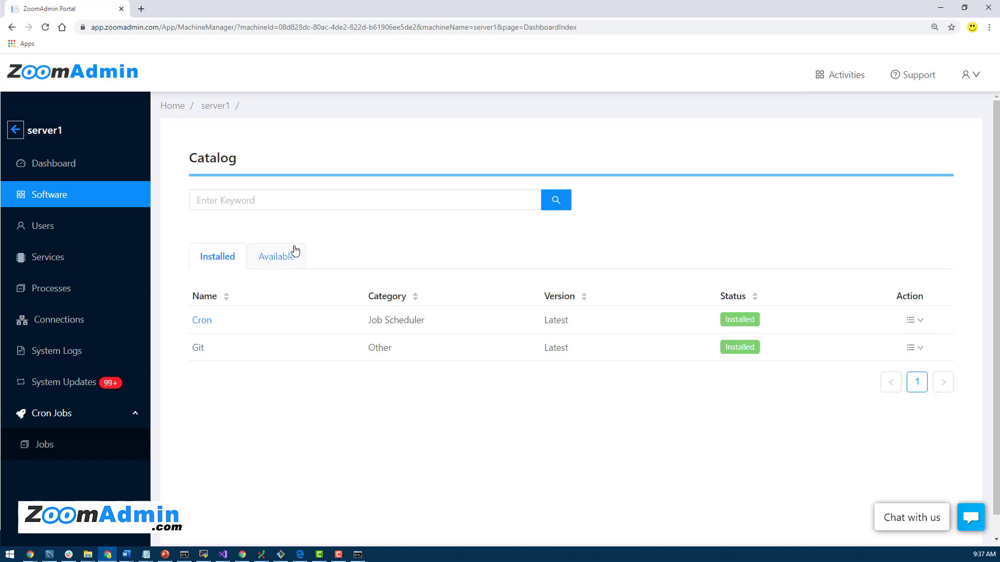
Step: Return to the Apps list and review the wp1 draft's details before closing them
left_click(74, 78)
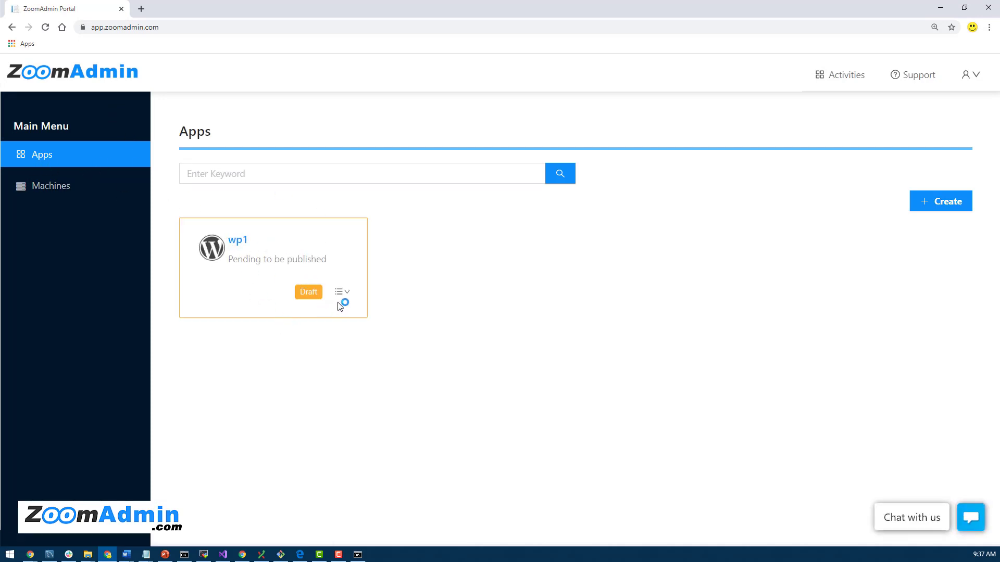
left_click(239, 242)
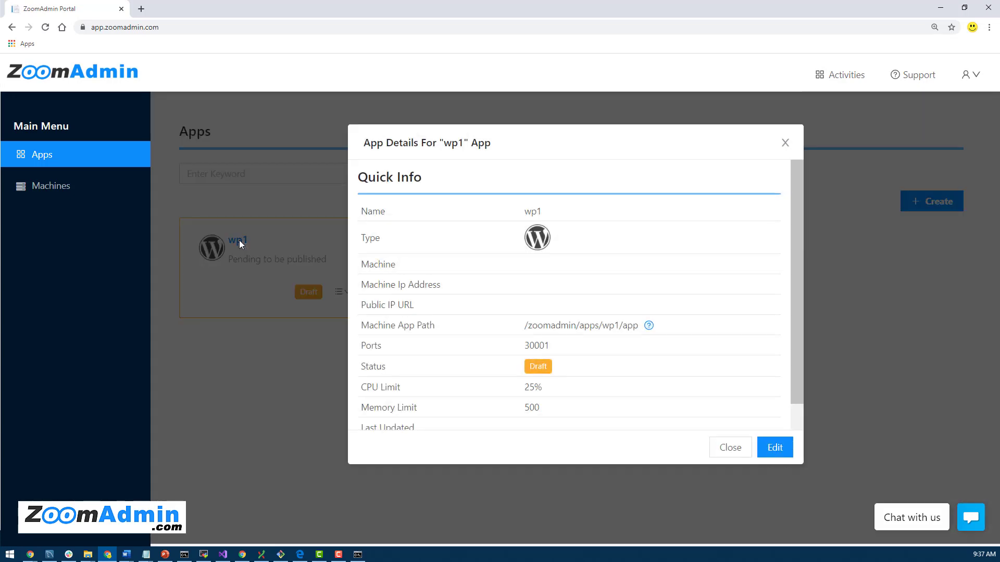
left_click(784, 142)
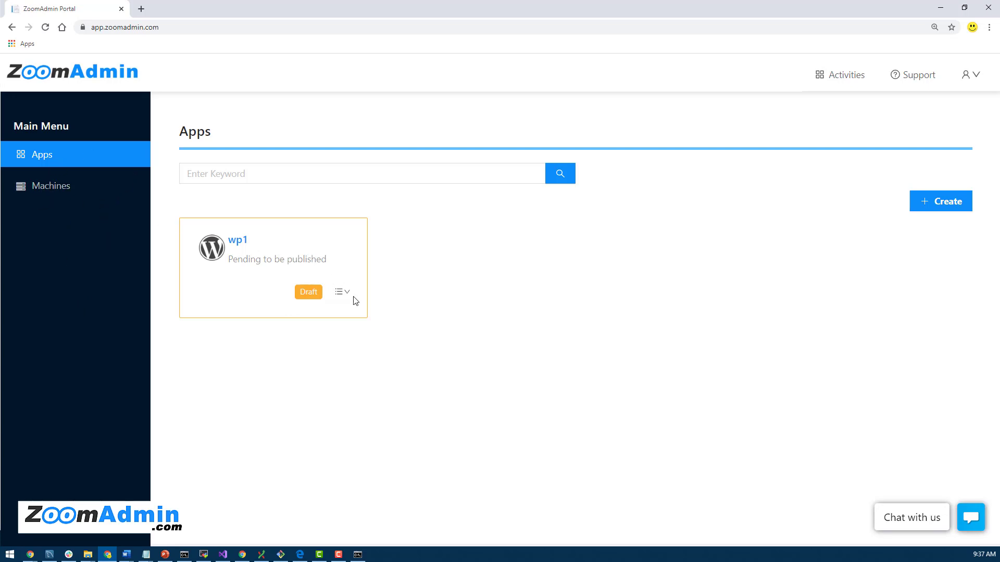
Step: Edit wp1 and pick server1 in the Deployment Machine dropdown
mouse_move(346, 295)
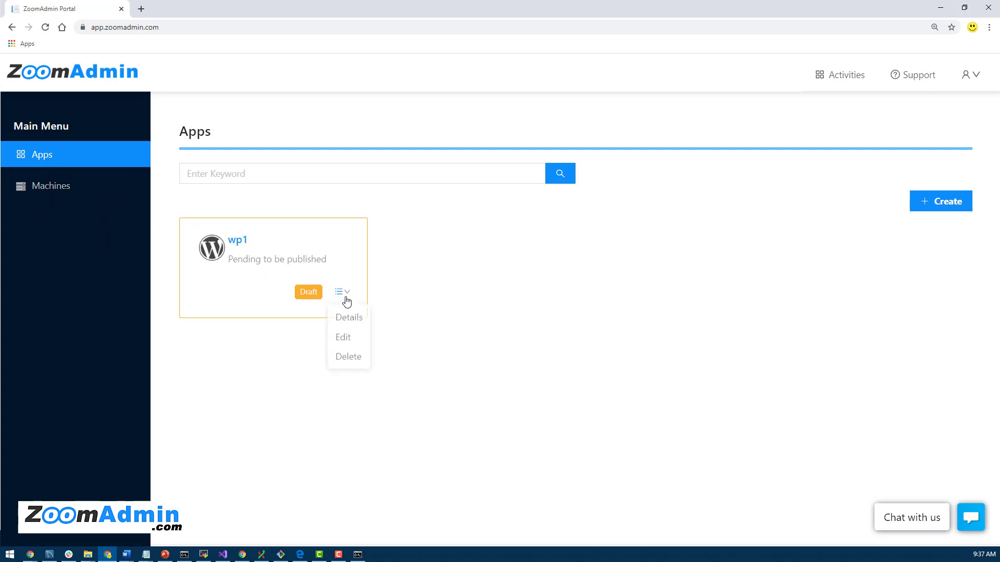
left_click(346, 341)
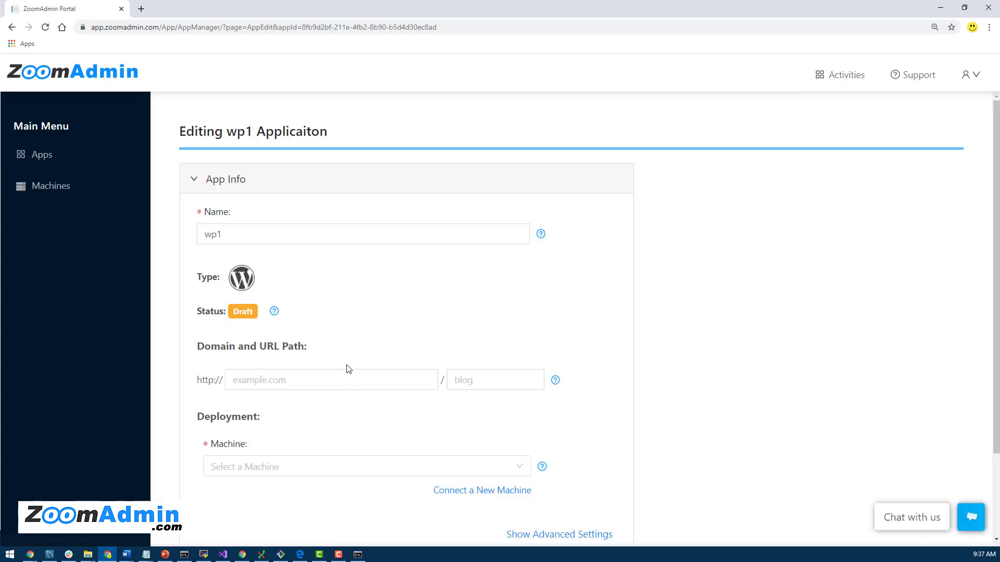
left_click(318, 469)
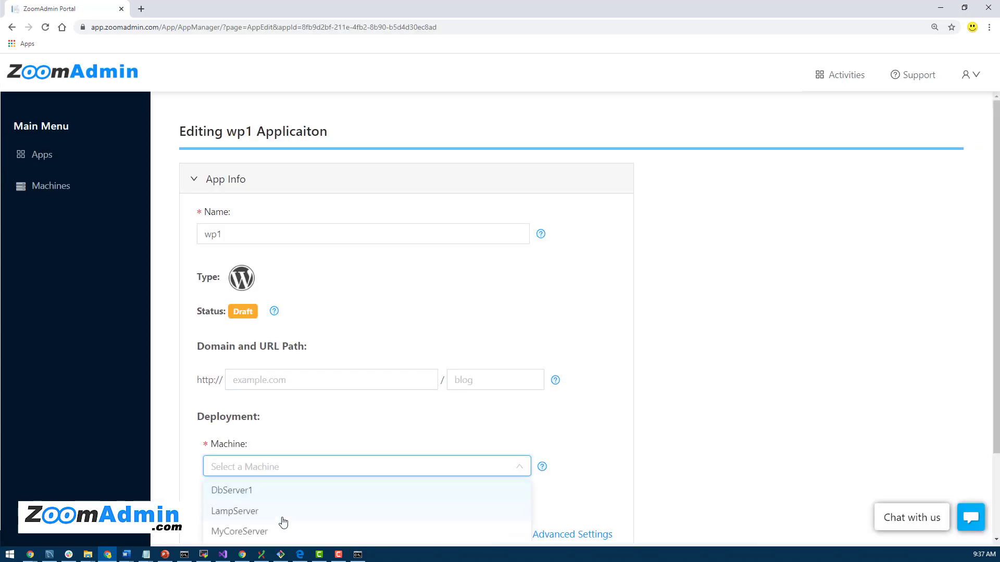
scroll(667, 428, "down", 2)
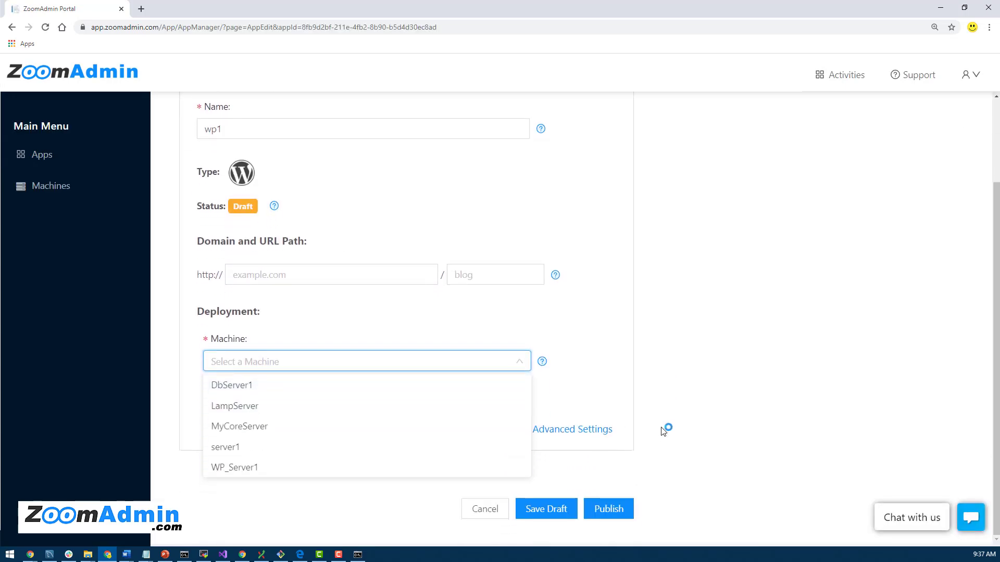
left_click(230, 448)
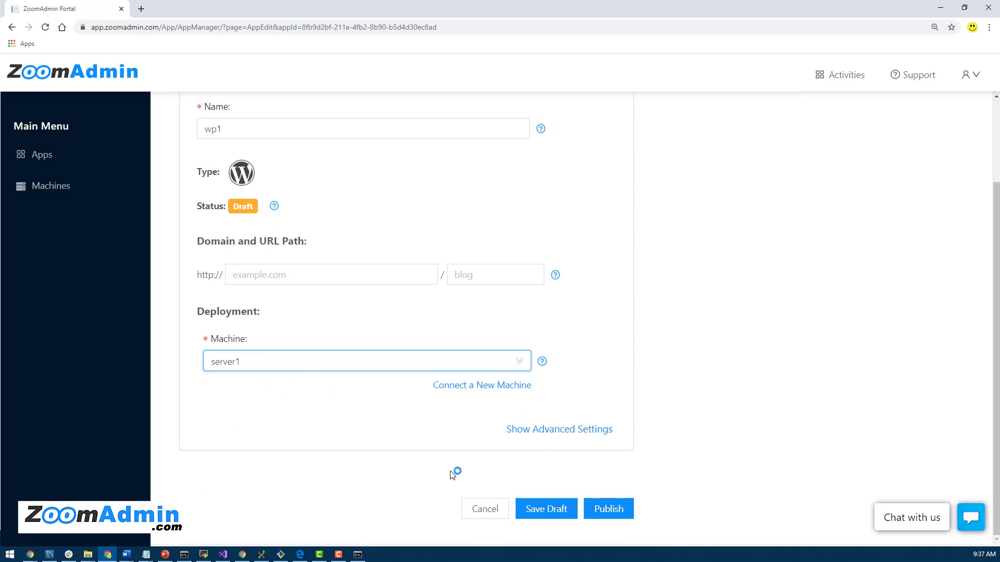